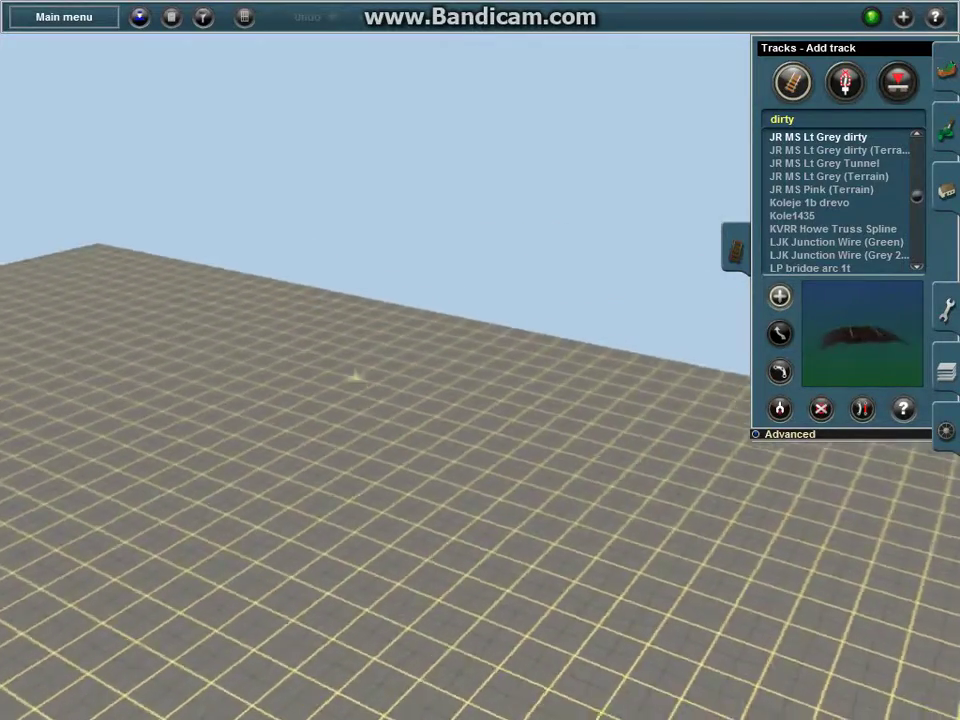
# Step: Lay a straight JR MS Lt Grey dirty track from the baseboard's near edge across to the far edge
pyautogui.press('Left')
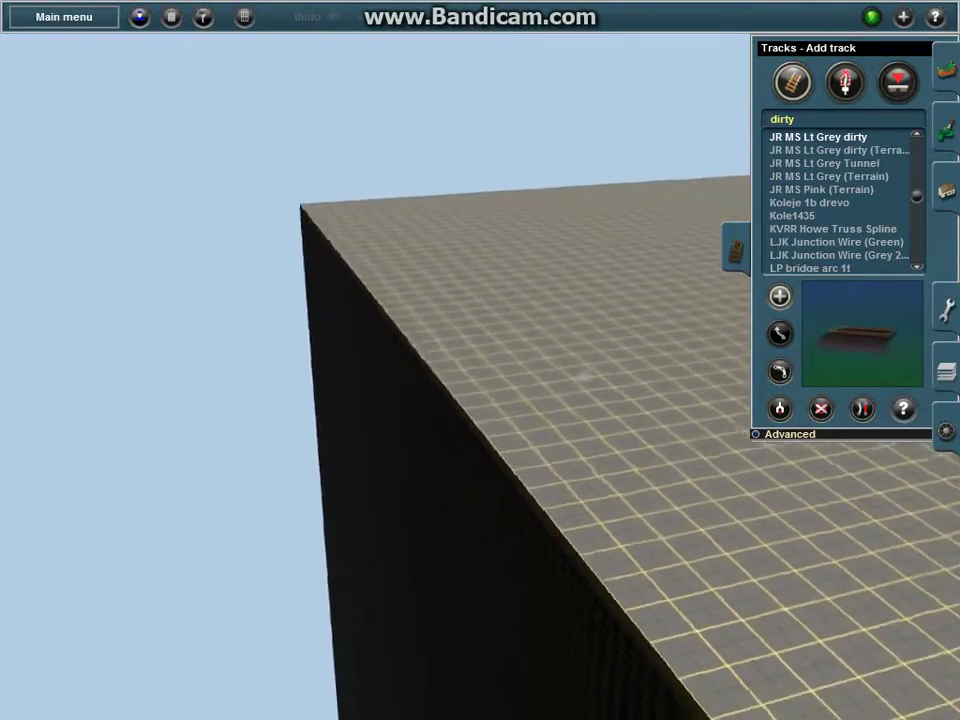
pyautogui.press('Left')
pyautogui.press('Left')
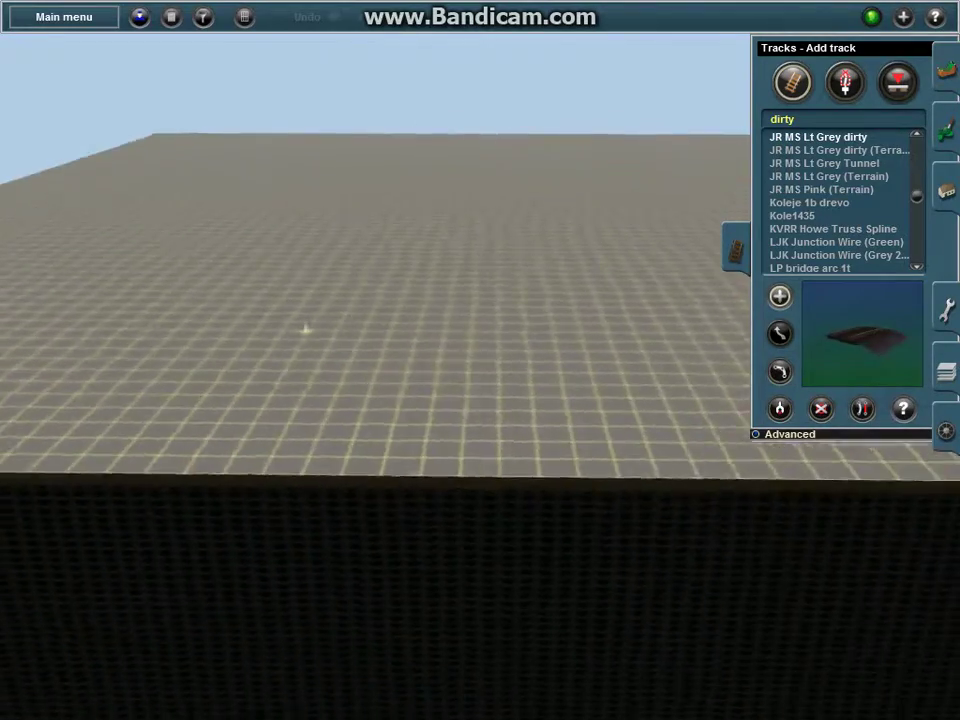
pyautogui.press('Right')
pyautogui.press('Left')
pyautogui.scroll(5, 480, 360)
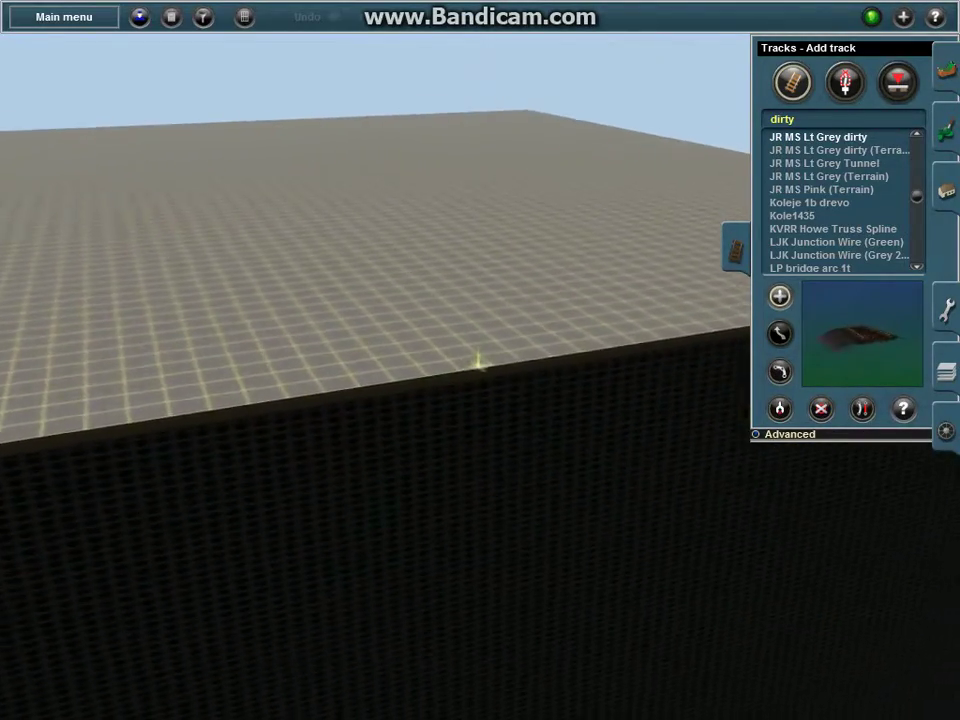
pyautogui.rightClick(60, 335)
pyautogui.moveTo(57, 335); pyautogui.dragTo(480, 356, button='right')
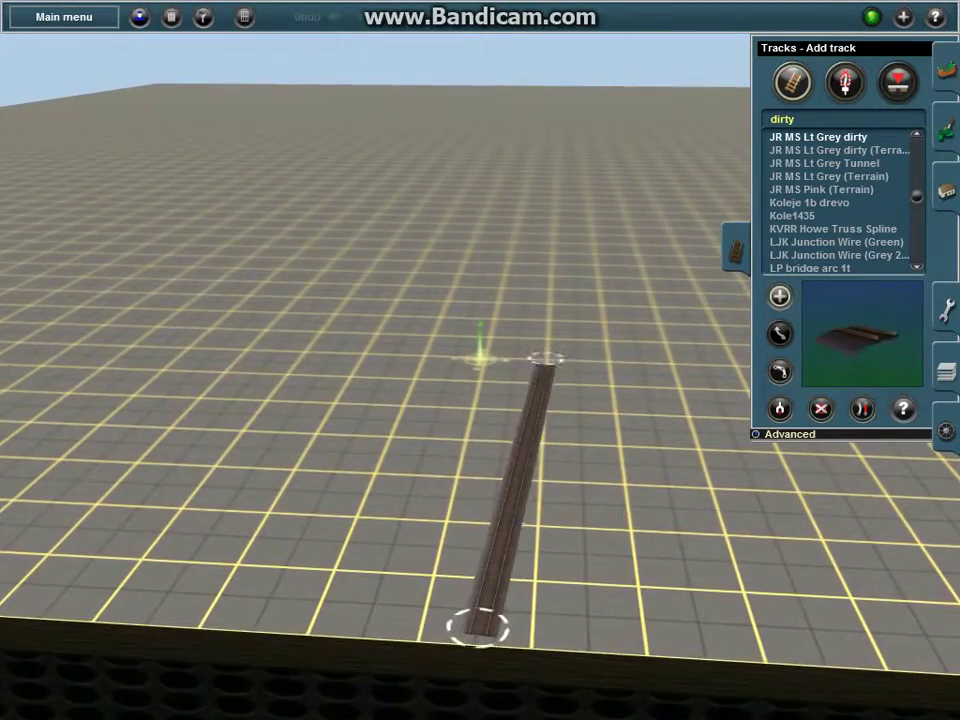
pyautogui.rightClick(484, 178)
pyautogui.rightClick(480, 142)
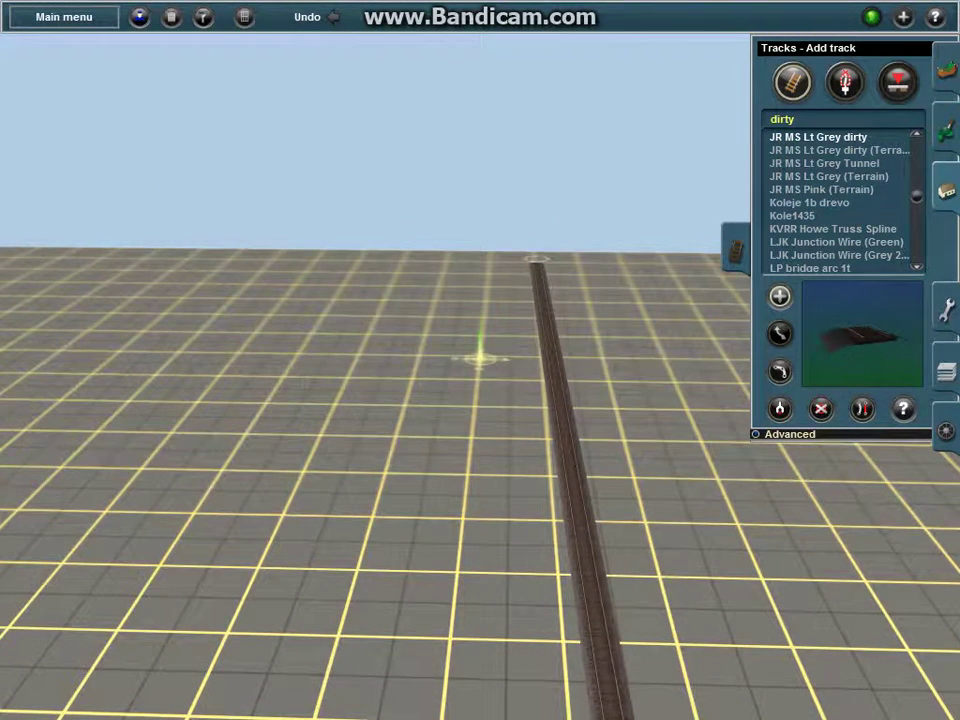
# Step: Find the YARN road splines and select YARN L2 DL1 -Si +Sh for placement
pyautogui.press('F3')
pyautogui.write('s')
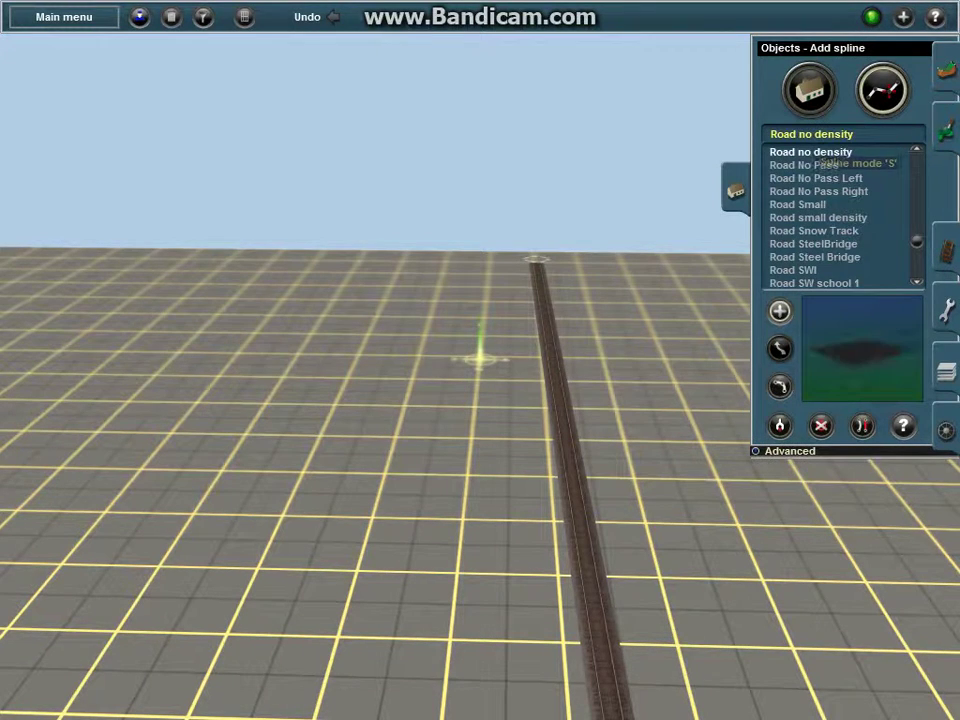
pyautogui.write('yarn')
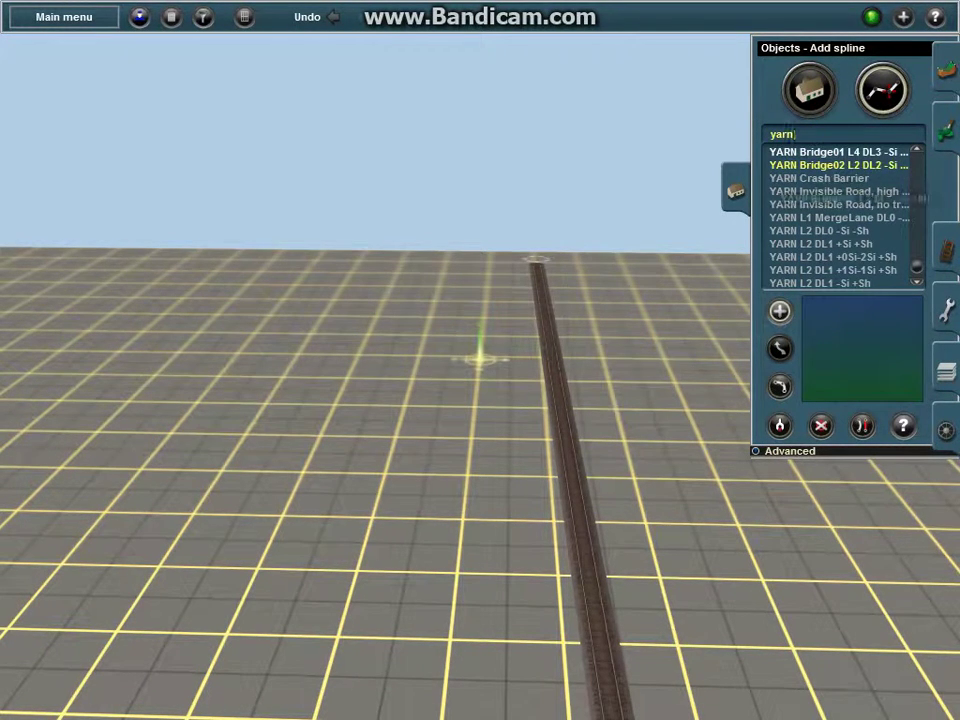
pyautogui.press('Down')
pyautogui.press('Down')
pyautogui.press('Down')
pyautogui.press('Down')
pyautogui.press('Down')
pyautogui.press('Down')
pyautogui.press('Down')
pyautogui.press('Down')
pyautogui.press('Down')
pyautogui.press('Down')
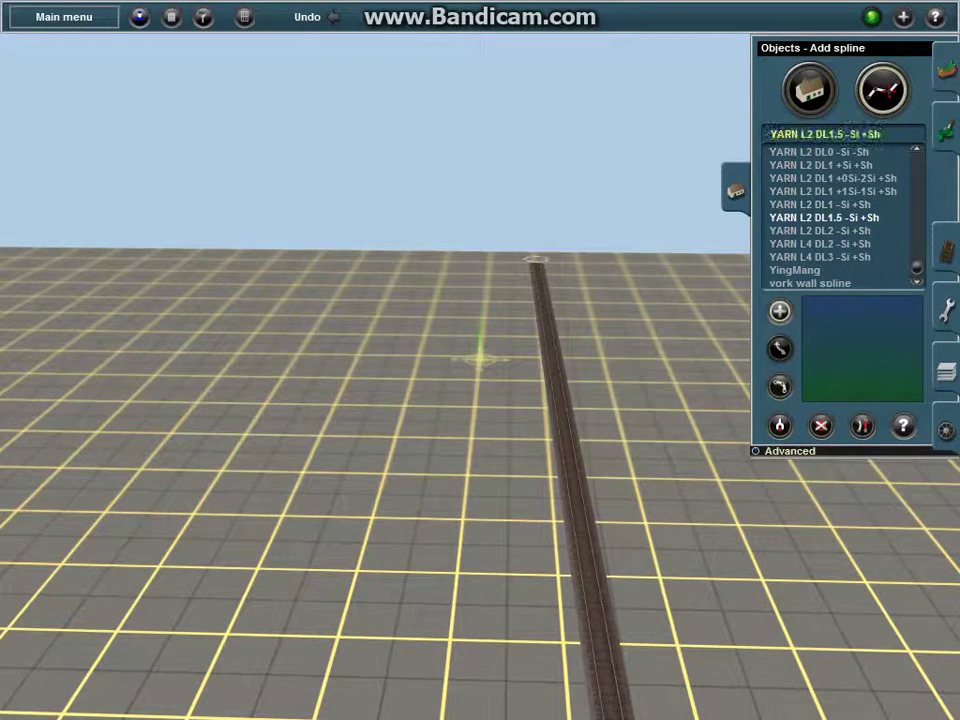
# Step: Lay a straight YARN L2 DL1 -Si +Sh road across the baseboard so that it crosses the railway track
pyautogui.rightClick(26, 561)
pyautogui.rightClick(917, 476)
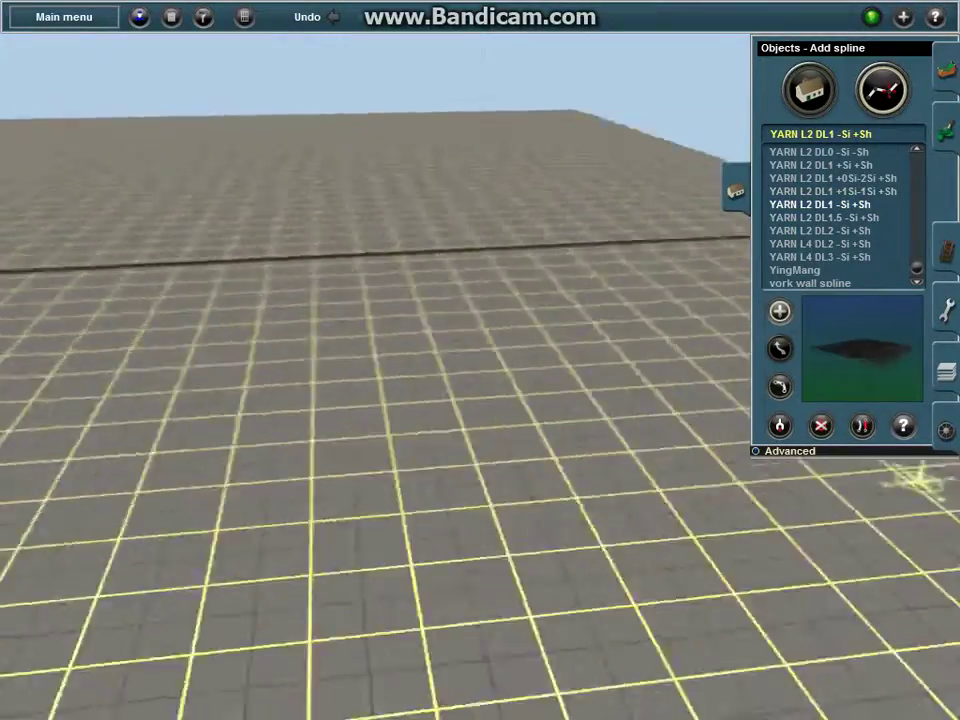
pyautogui.rightClick(718, 515)
pyautogui.rightClick(356, 414)
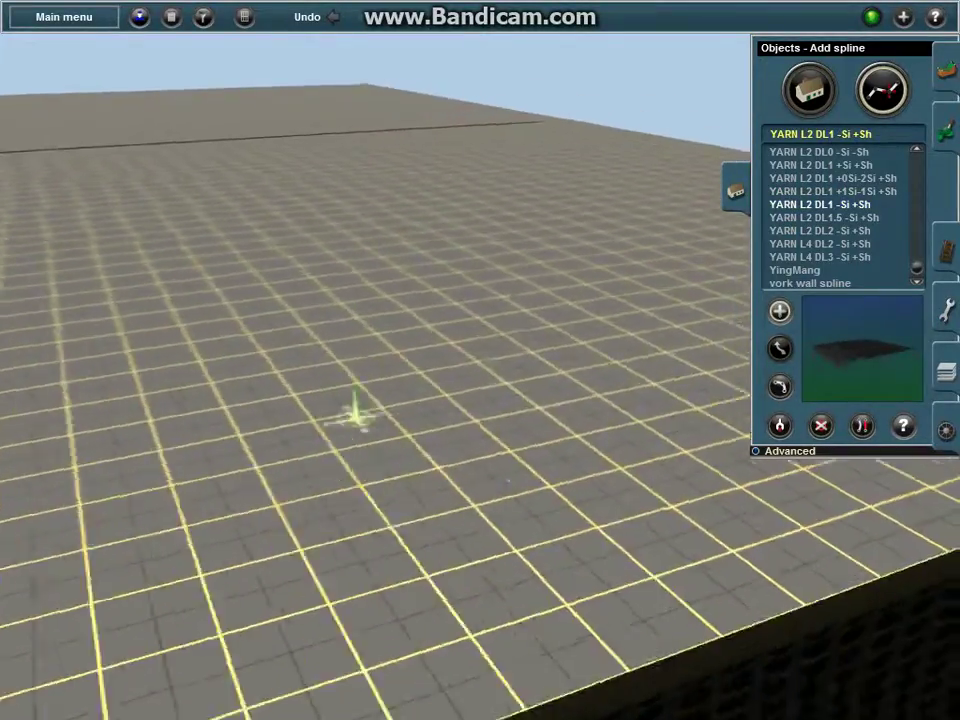
pyautogui.rightClick(309, 330)
pyautogui.click(490, 122)
pyautogui.rightClick(490, 122)
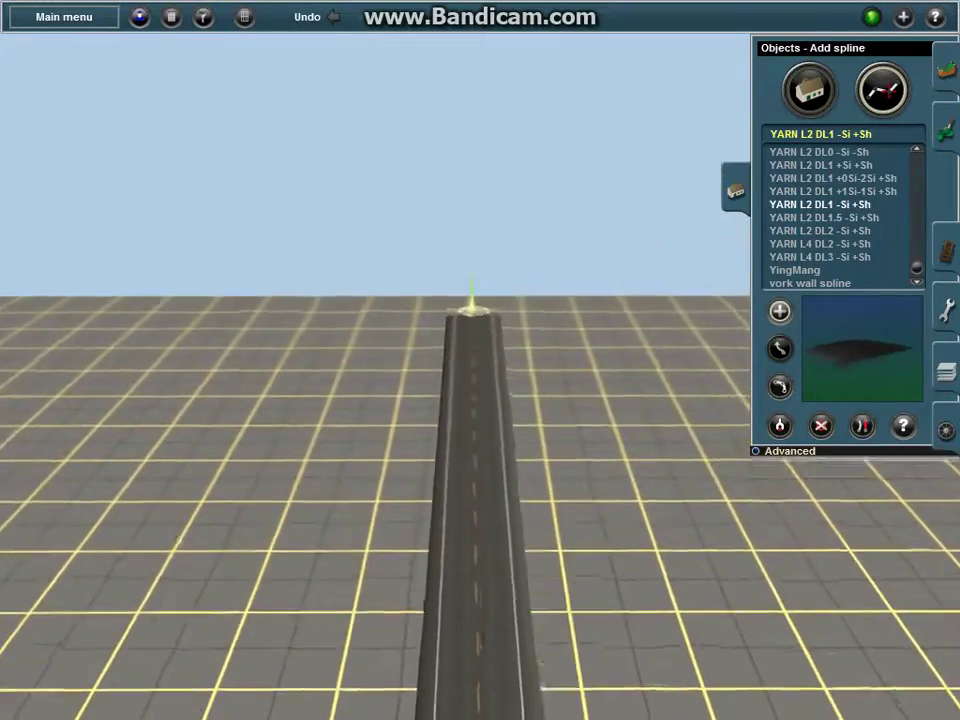
pyautogui.moveTo(471, 295)
pyautogui.mouseDown(button='right')
pyautogui.moveTo(561, 289)
pyautogui.moveTo(647, 236)
pyautogui.moveTo(253, 372)
pyautogui.moveTo(531, 347)
pyautogui.moveTo(510, 324)
pyautogui.moveTo(490, 348)
pyautogui.mouseUp(button='right')
# Step: Search the track objects for a wood crossing and select JR Wood Grade Crossing
pyautogui.press('F4')
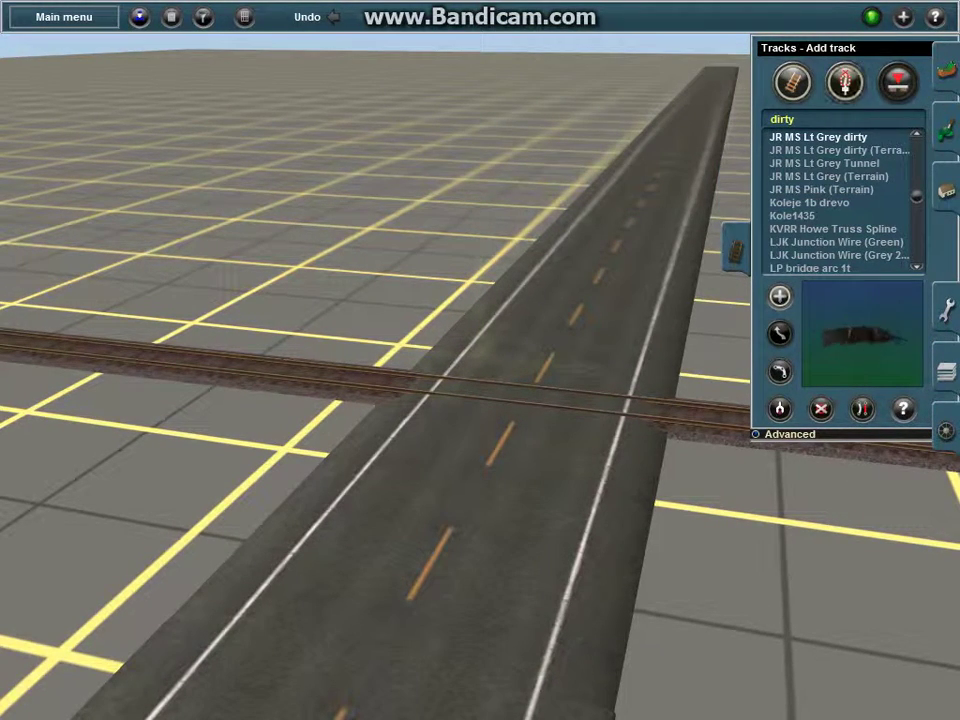
pyautogui.click(845, 83)
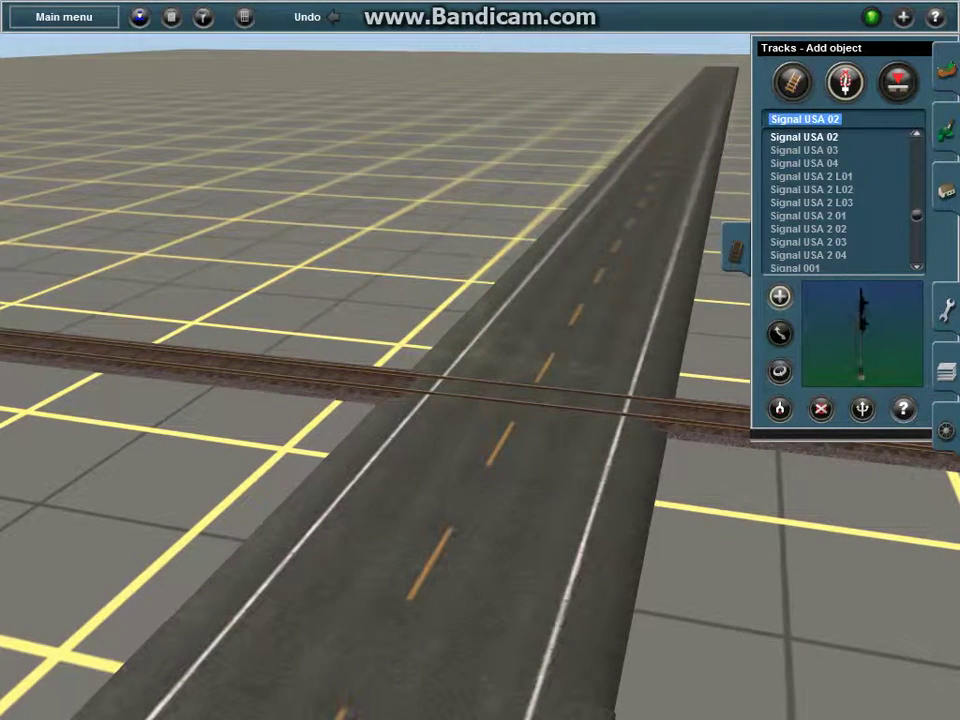
pyautogui.write('wood crossing')
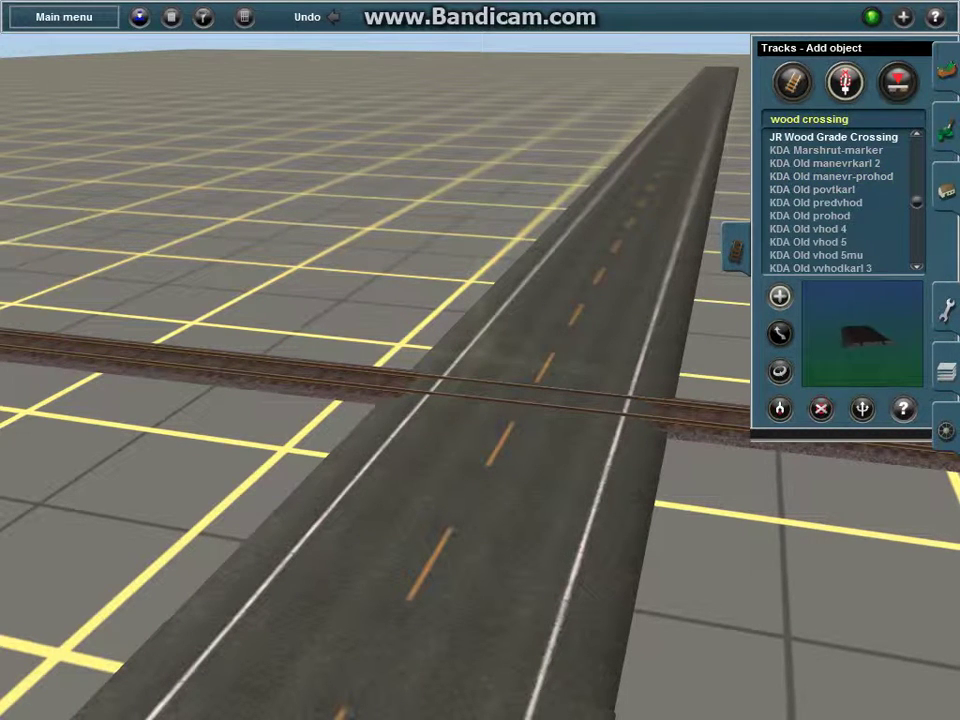
pyautogui.press('Up')
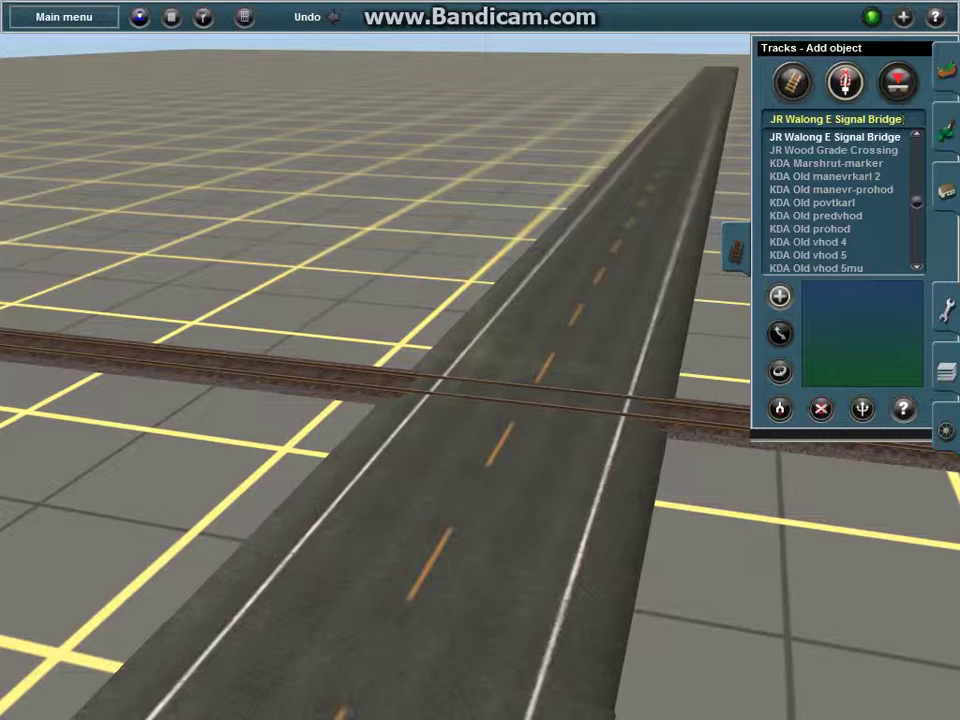
pyautogui.write('wood cro')
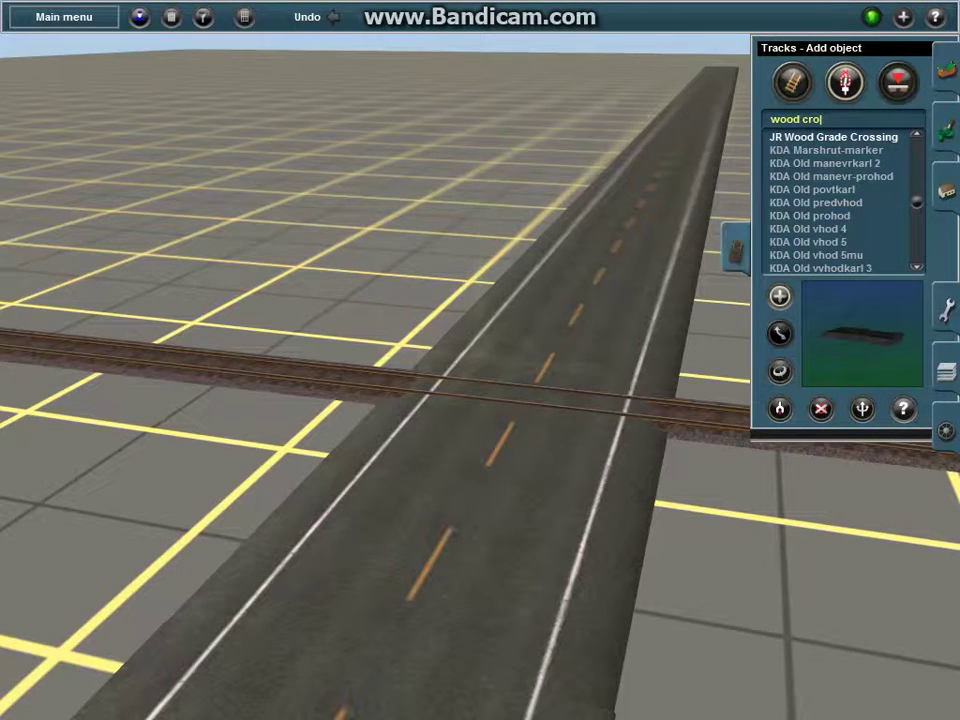
# Step: Place two JR Wood Grade Crossing pieces end to end on the track, covering the full width of the road
pyautogui.rightClick(432, 383)
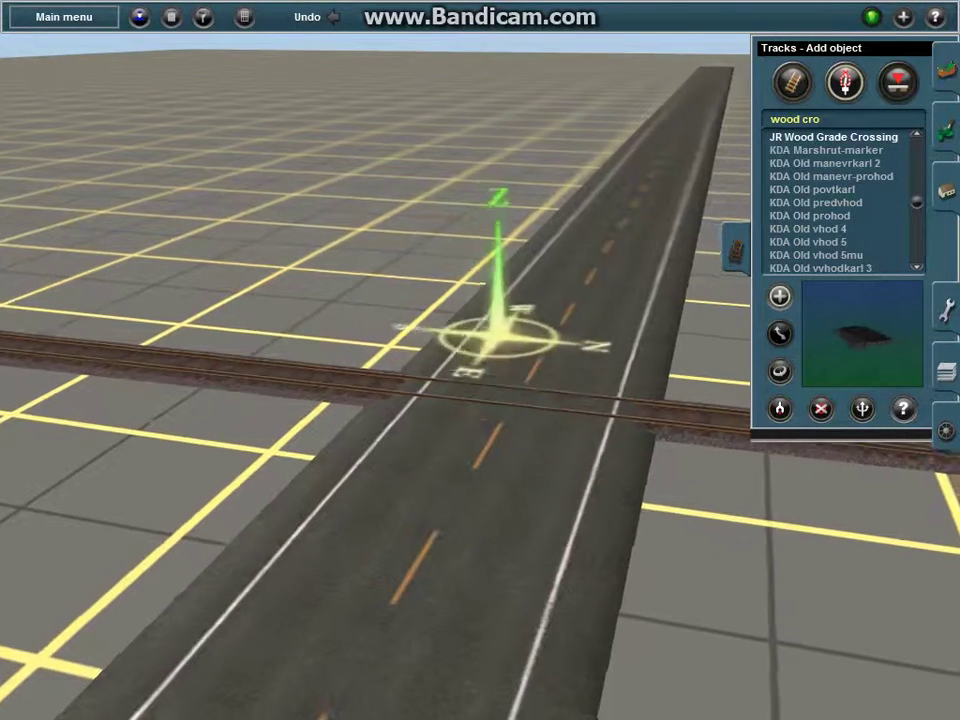
pyautogui.press('Up')
pyautogui.scroll(3, 438, 370)
pyautogui.rightClick(572, 402)
pyautogui.scroll(3, 514, 375)
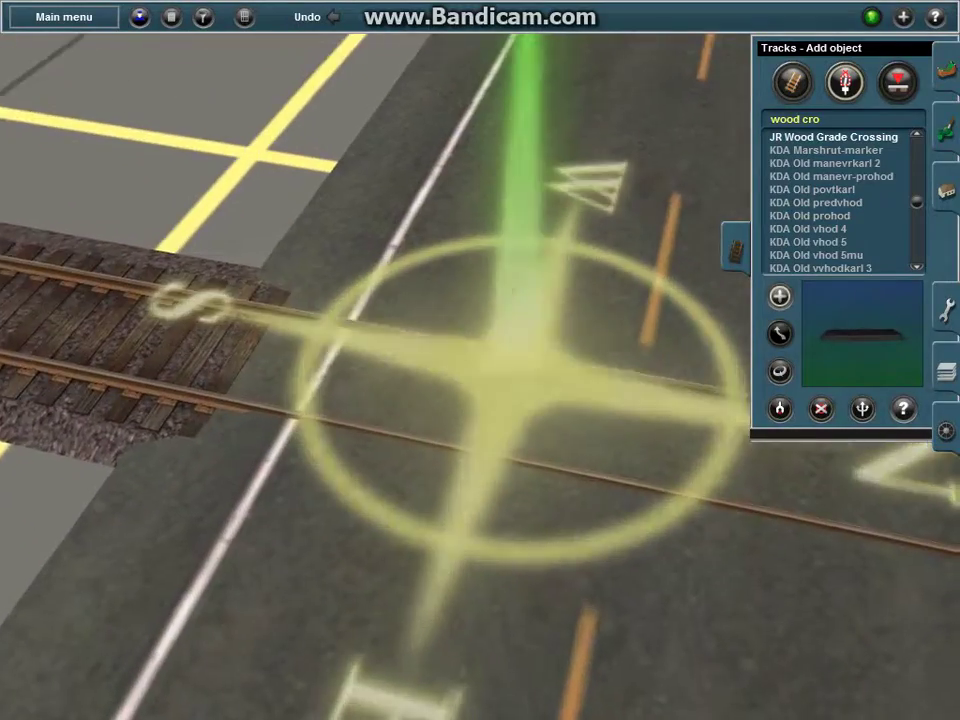
pyautogui.scroll(-4, 514, 375)
pyautogui.click(505, 350)
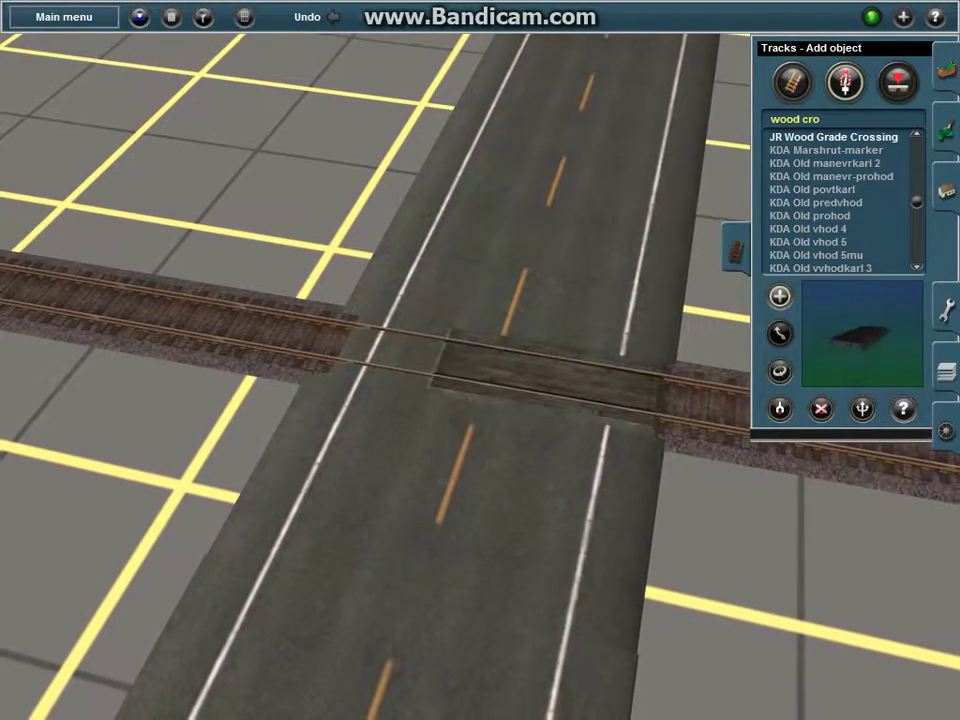
pyautogui.click(438, 361)
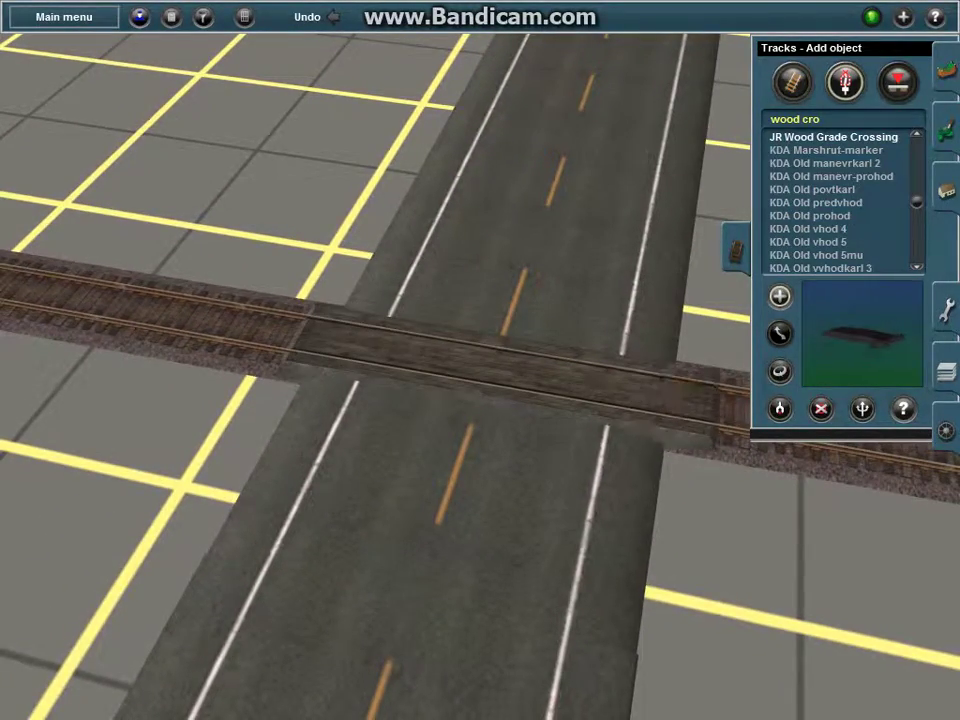
# Step: Try a Grade Xing NRC LED Gated signal beside the road at the crossing, adjust its rotation, and delete it
pyautogui.press('F3')
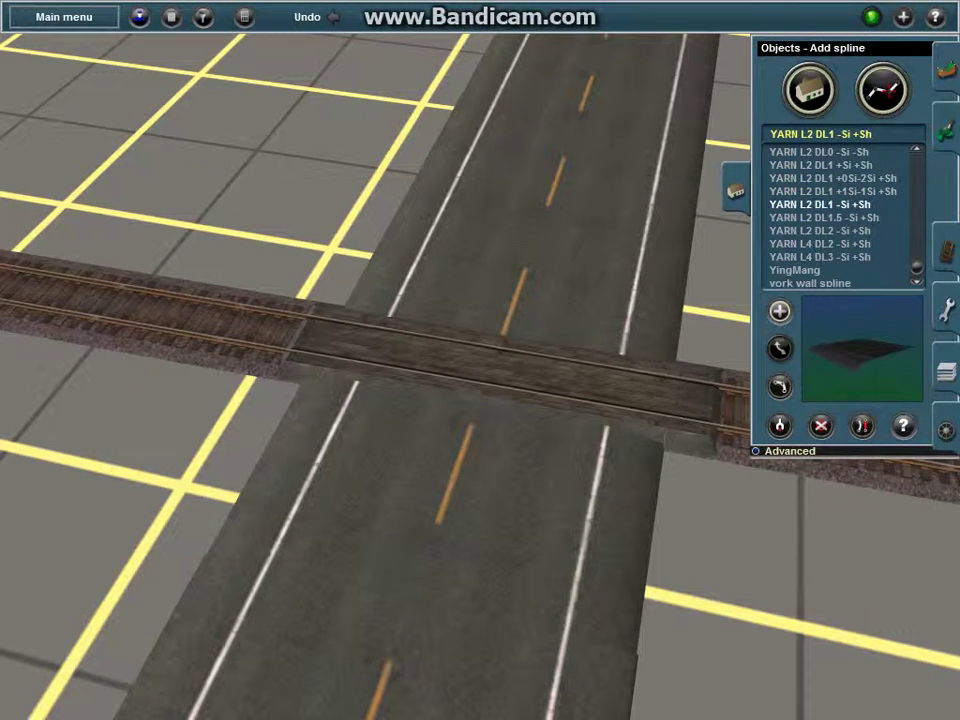
pyautogui.press('F3')
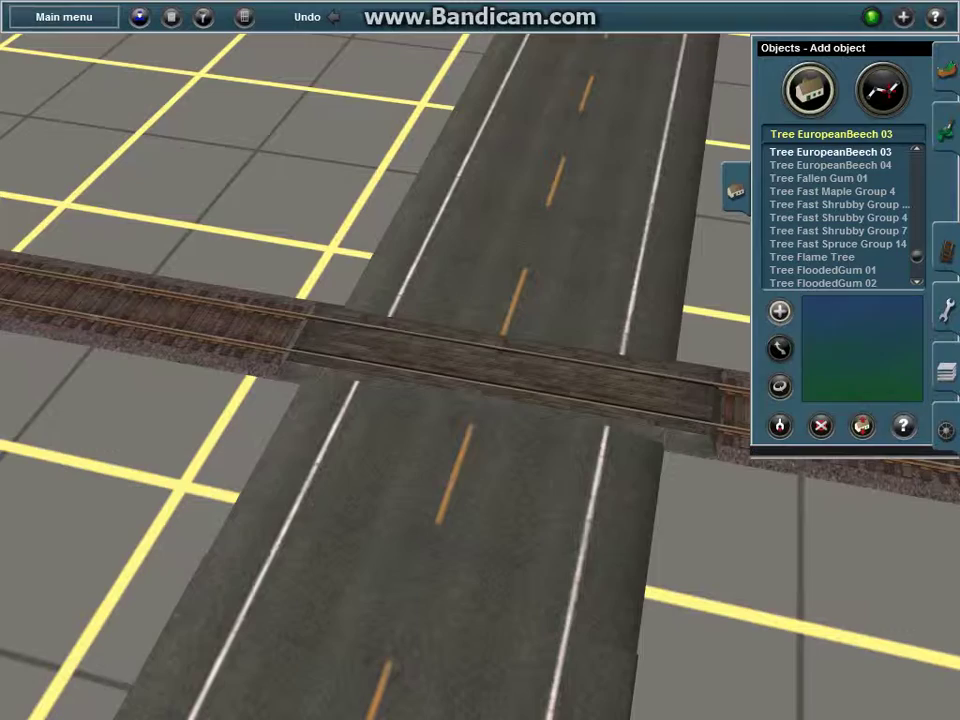
pyautogui.write('grade')
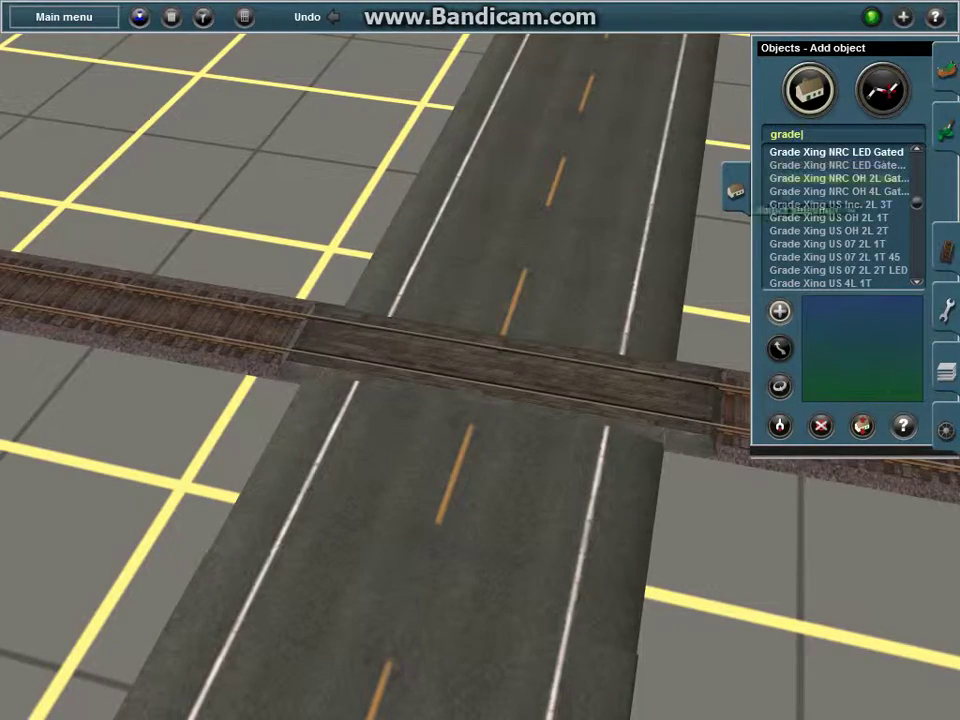
pyautogui.rightClick(580, 458)
pyautogui.scroll(2, 590, 430)
pyautogui.click(612, 346)
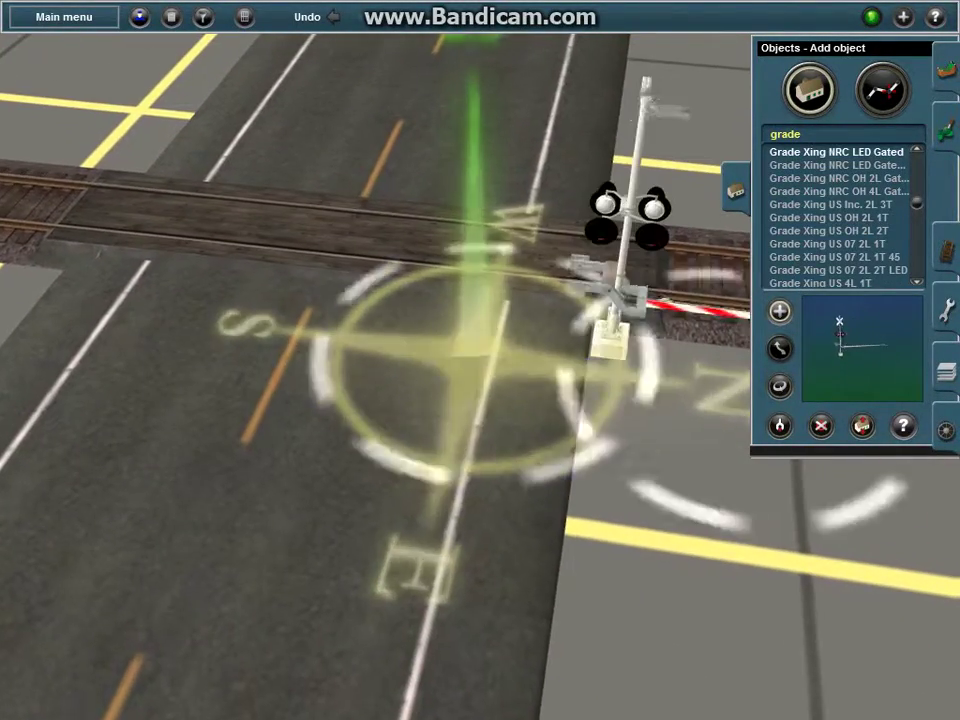
pyautogui.press('r')
pyautogui.moveTo(612, 352); pyautogui.dragTo(520, 352)
pyautogui.moveTo(790, 385); pyautogui.dragTo(874, 406)
pyautogui.click(821, 426)
pyautogui.click(606, 425)
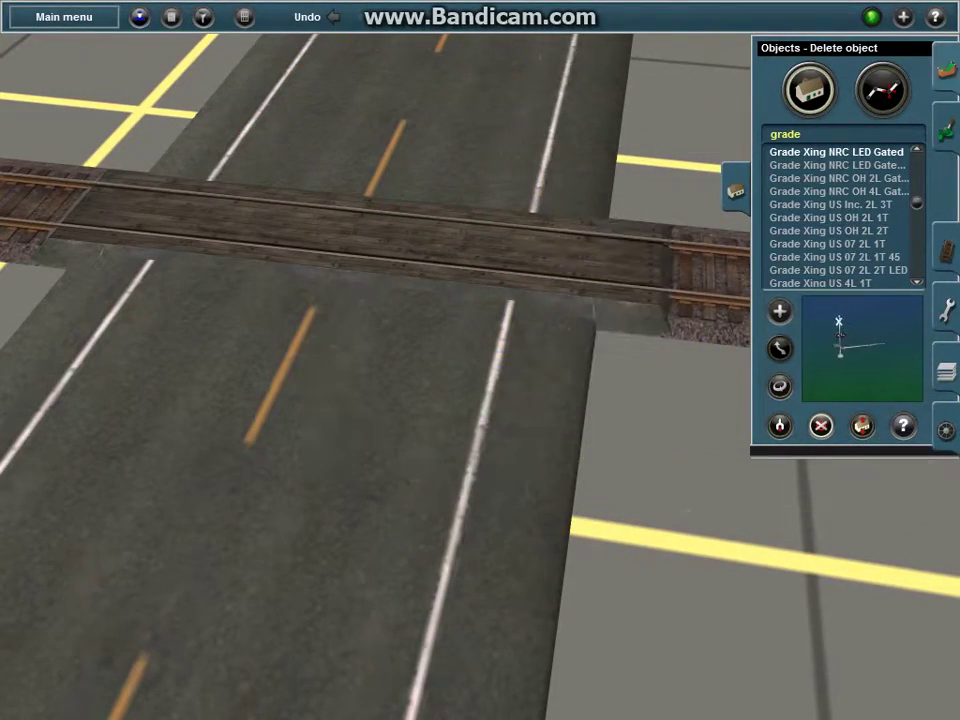
# Step: Find RR Crossing 12x24M ST among the scenery objects and place one on the near side of the track beside the road
pyautogui.write('rr')
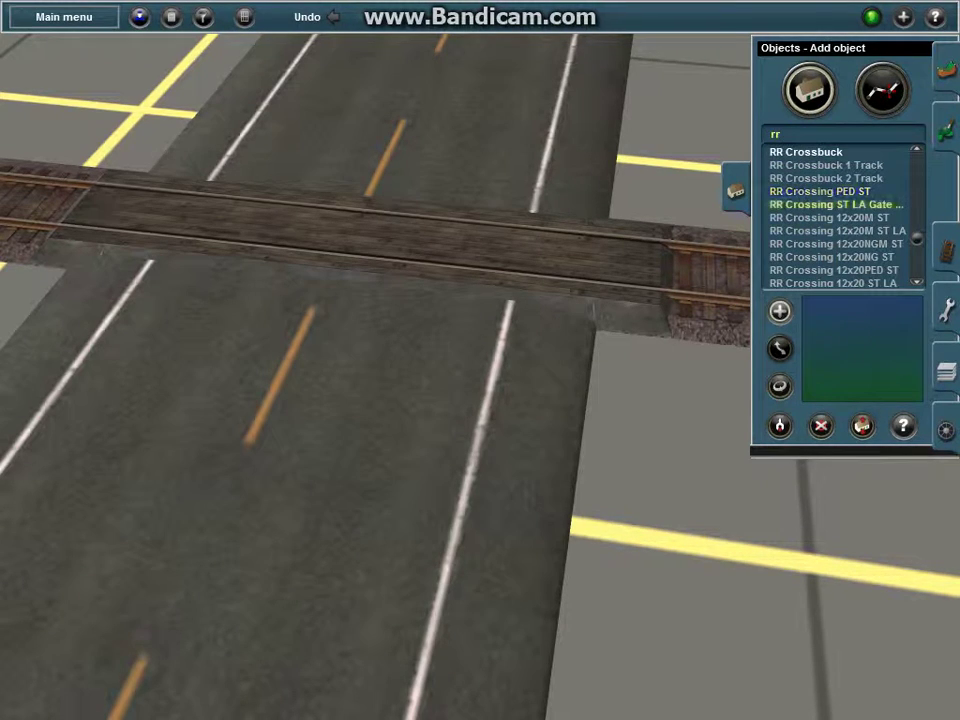
pyautogui.scroll(-2, 866, 214)
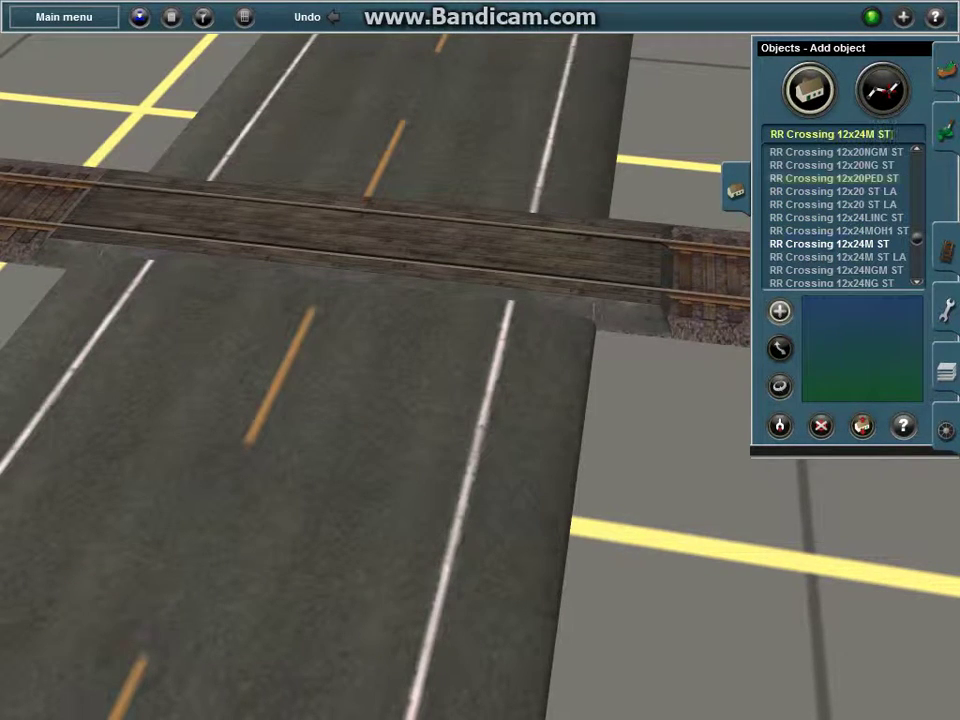
pyautogui.rightClick(491, 394)
pyautogui.rightClick(573, 318)
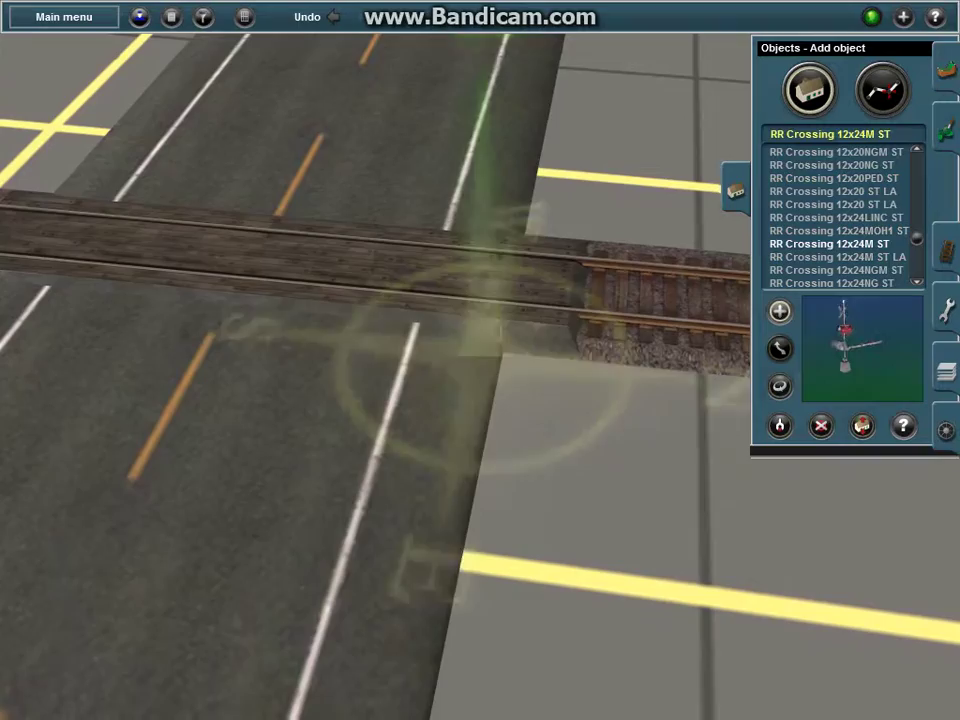
pyautogui.click(553, 475)
# Step: Place a second RR Crossing 12x24M ST diagonally across the crossing and adjust its position beside the road edge
pyautogui.rightClick(393, 180)
pyautogui.rightClick(160, 205)
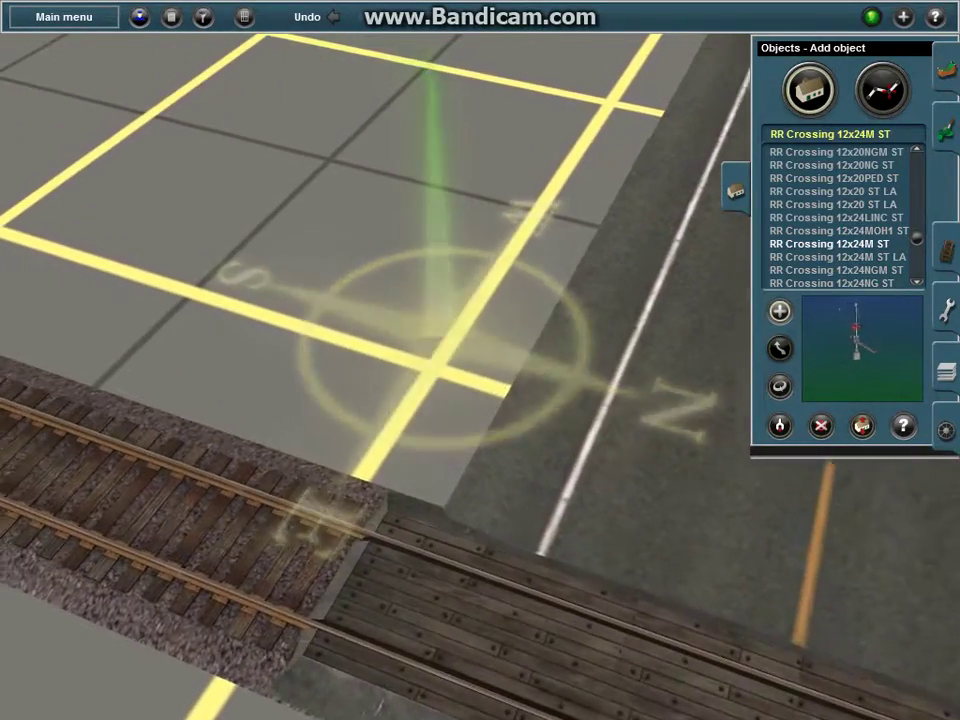
pyautogui.click(443, 335)
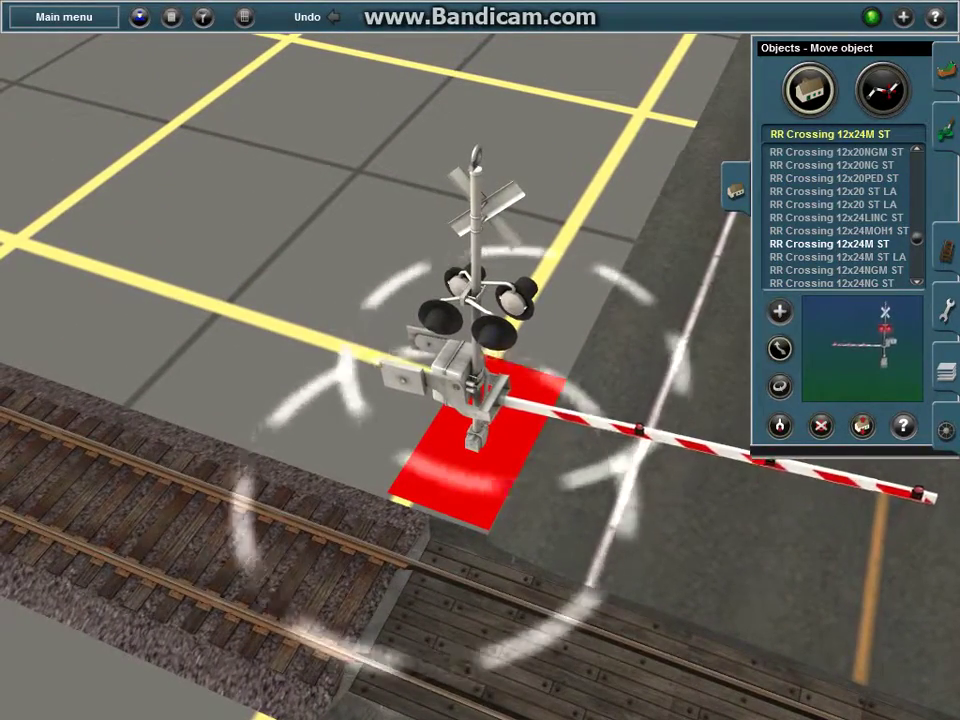
pyautogui.moveTo(479, 430)
pyautogui.mouseDown()
pyautogui.moveTo(500, 392)
pyautogui.moveTo(489, 378)
pyautogui.mouseUp()
# Step: Rotate the near-side crossing signal to about 180 degrees so that its gate arm reaches over the road
pyautogui.rightClick(508, 386)
pyautogui.rightClick(700, 500)
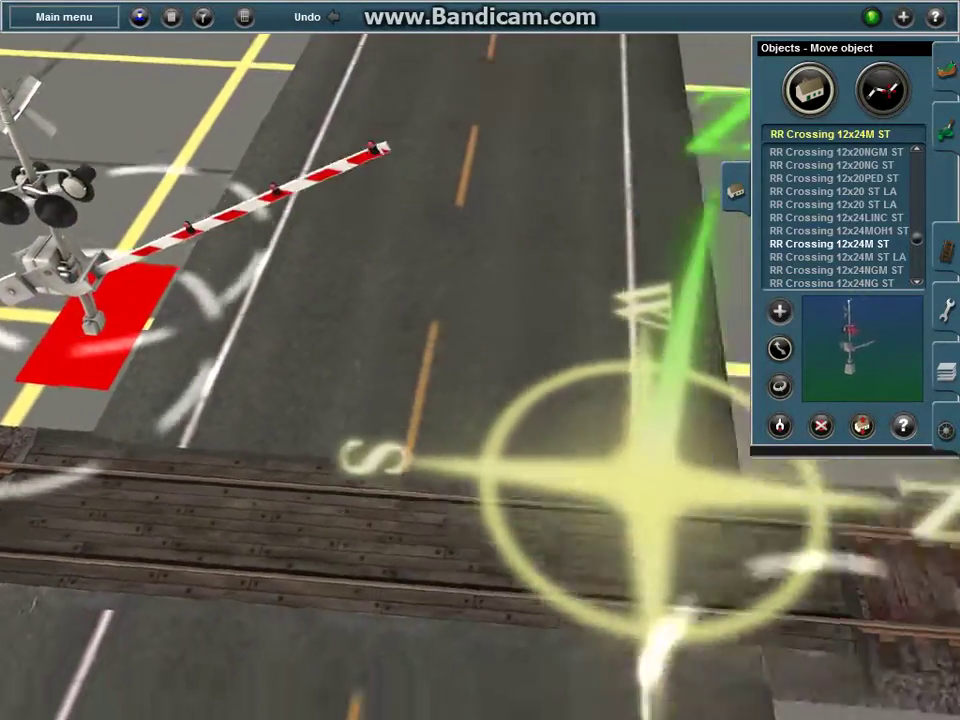
pyautogui.rightClick(696, 240)
pyautogui.rightClick(386, 460)
pyautogui.rightClick(488, 364)
pyautogui.press('r')
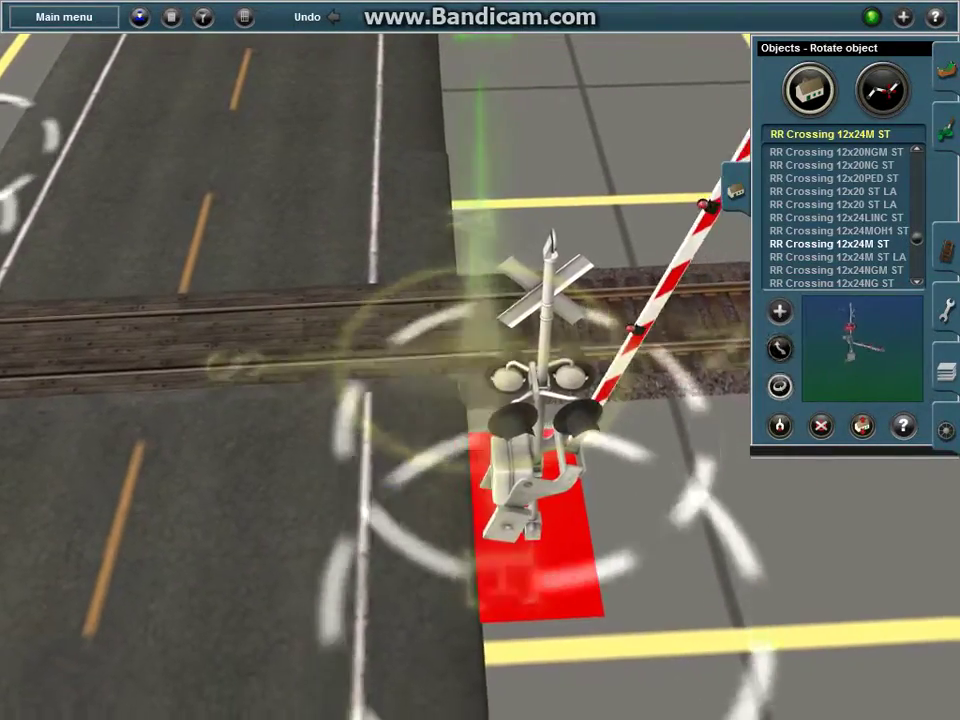
pyautogui.rightClick(592, 425)
pyautogui.moveTo(435, 462)
pyautogui.mouseDown()
pyautogui.moveTo(555, 462)
pyautogui.moveTo(441, 462)
pyautogui.mouseUp()
pyautogui.press('Up')
pyautogui.moveTo(444, 545); pyautogui.dragTo(447, 545)
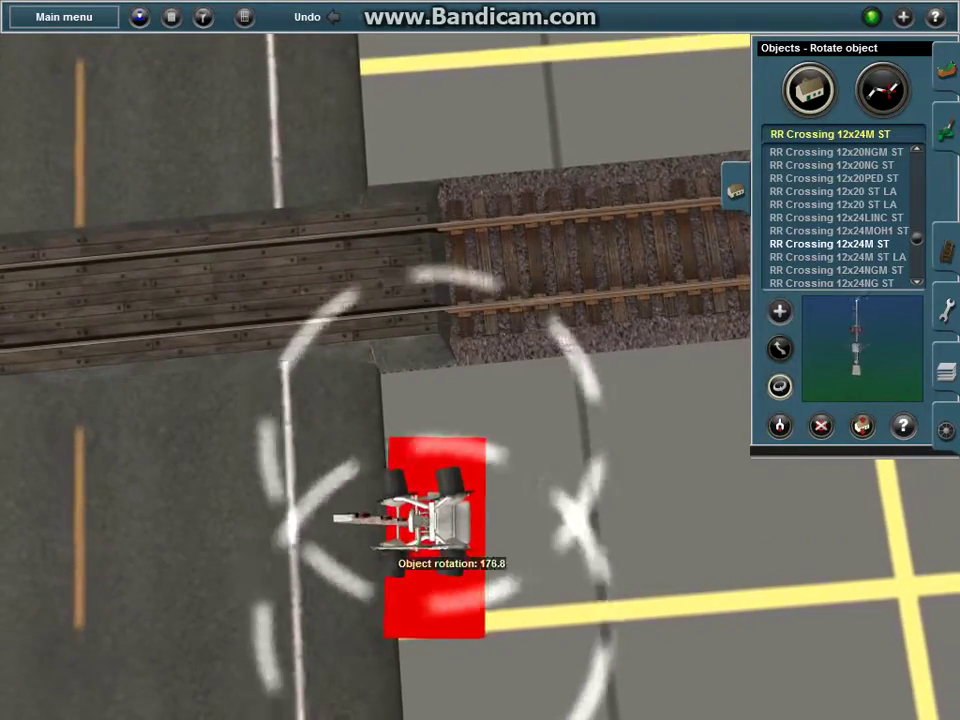
pyautogui.moveTo(451, 560); pyautogui.dragTo(417, 462, button='right')
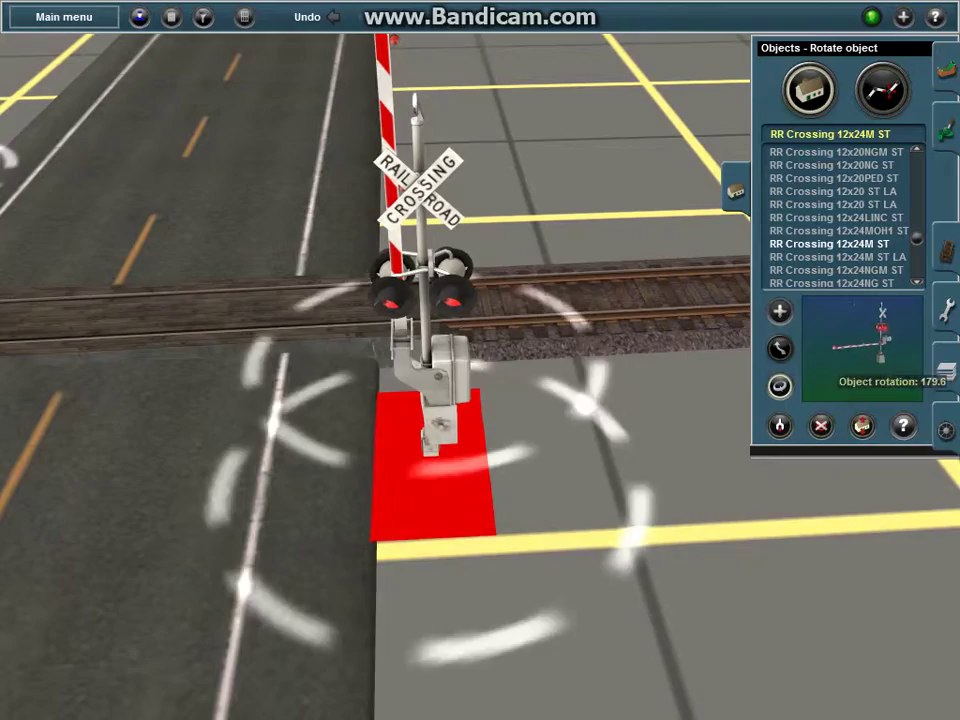
pyautogui.click(780, 348)
pyautogui.moveTo(565, 385); pyautogui.dragTo(425, 283, button='right')
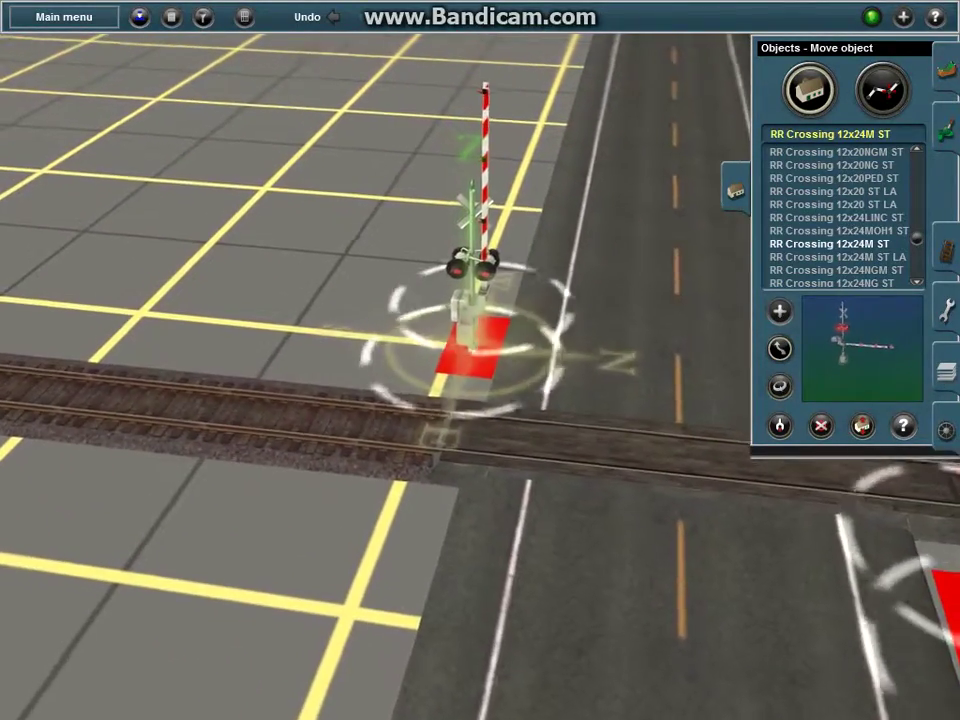
pyautogui.moveTo(840, 550); pyautogui.dragTo(491, 366, button='right')
# Step: Find ATLS CONTROLLER among the scenery objects and place it on the ground beside the road near the crossing
pyautogui.click(830, 134)
pyautogui.write('atls')
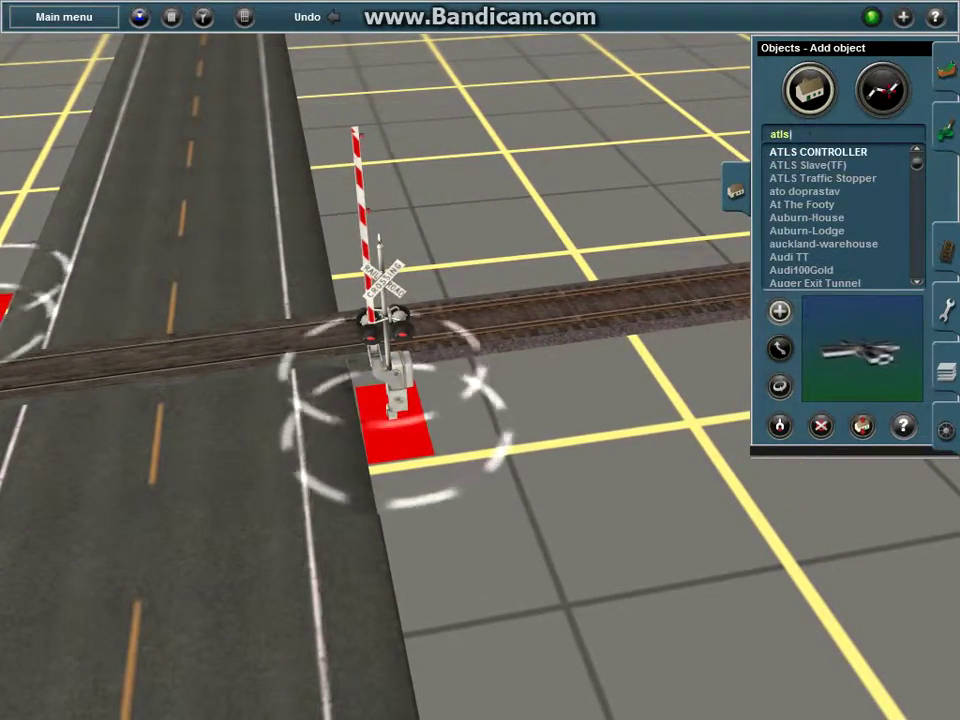
pyautogui.rightClick(96, 621)
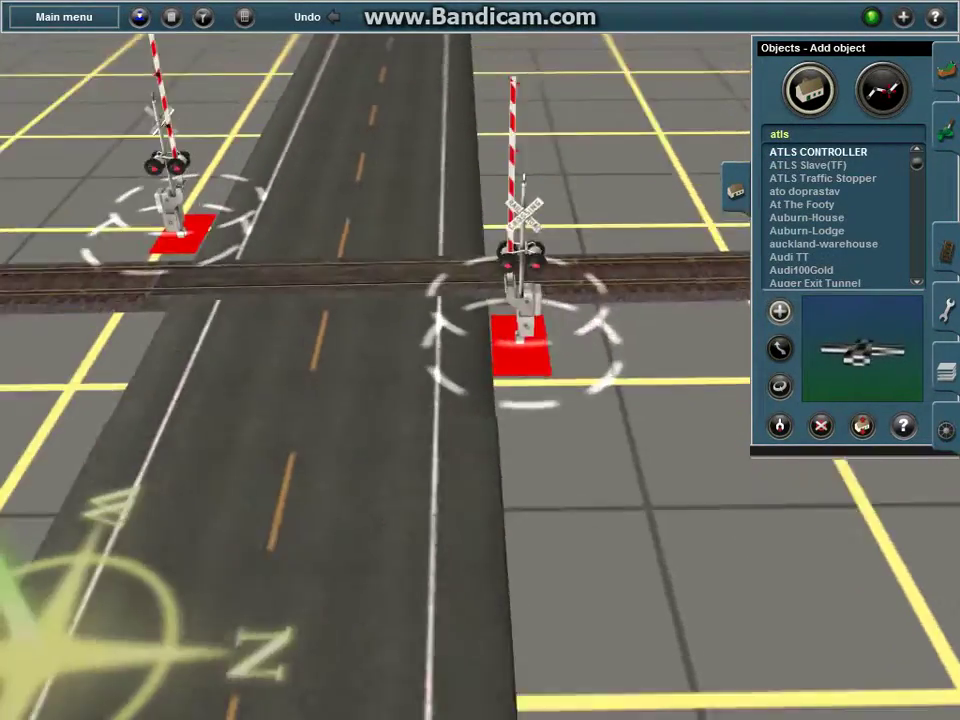
pyautogui.rightClick(385, 305)
pyautogui.click(808, 165)
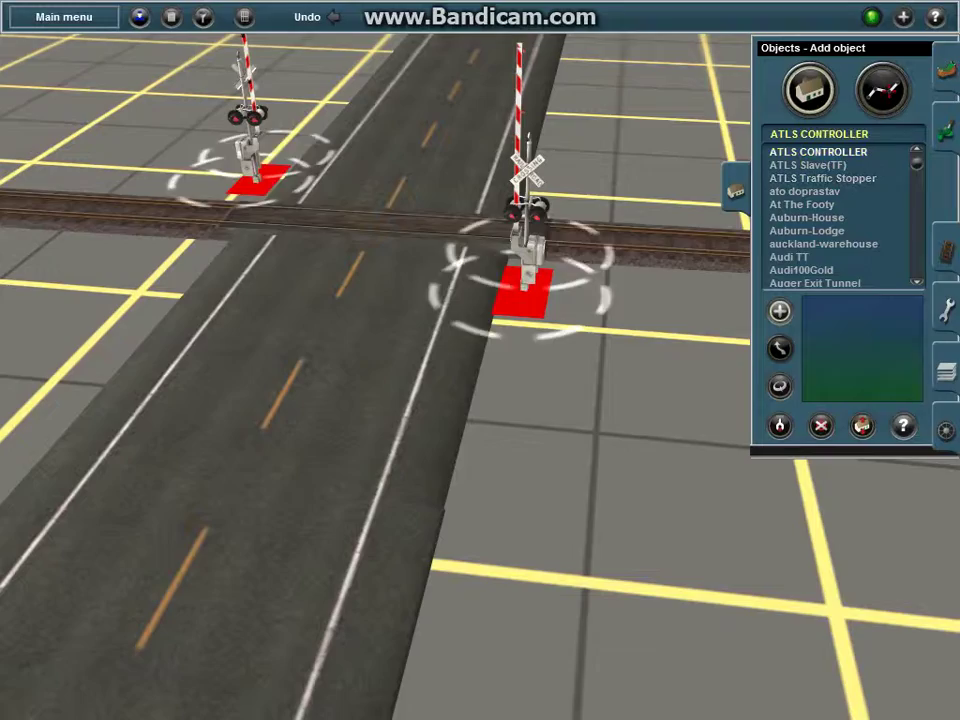
pyautogui.rightClick(642, 248)
pyautogui.rightClick(390, 430)
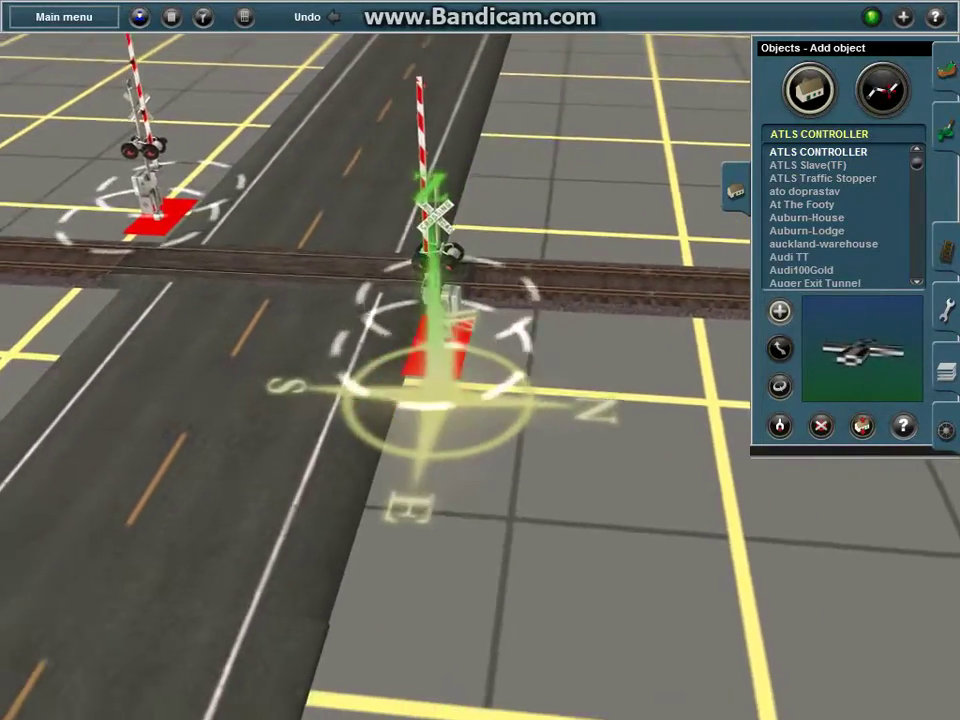
pyautogui.rightClick(680, 125)
pyautogui.rightClick(138, 414)
pyautogui.moveTo(140, 410); pyautogui.dragTo(470, 395, button='right')
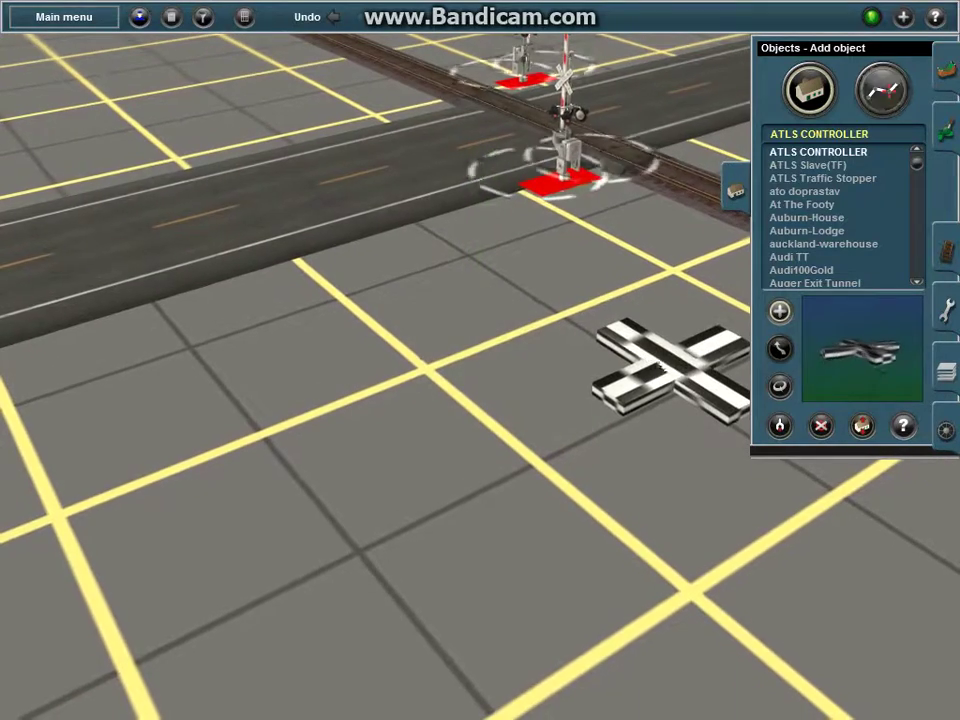
# Step: Place an ATLS Slave(TF) beside the ATLS controller and rotate it so that its attached track points toward the crossing
pyautogui.click(807, 165)
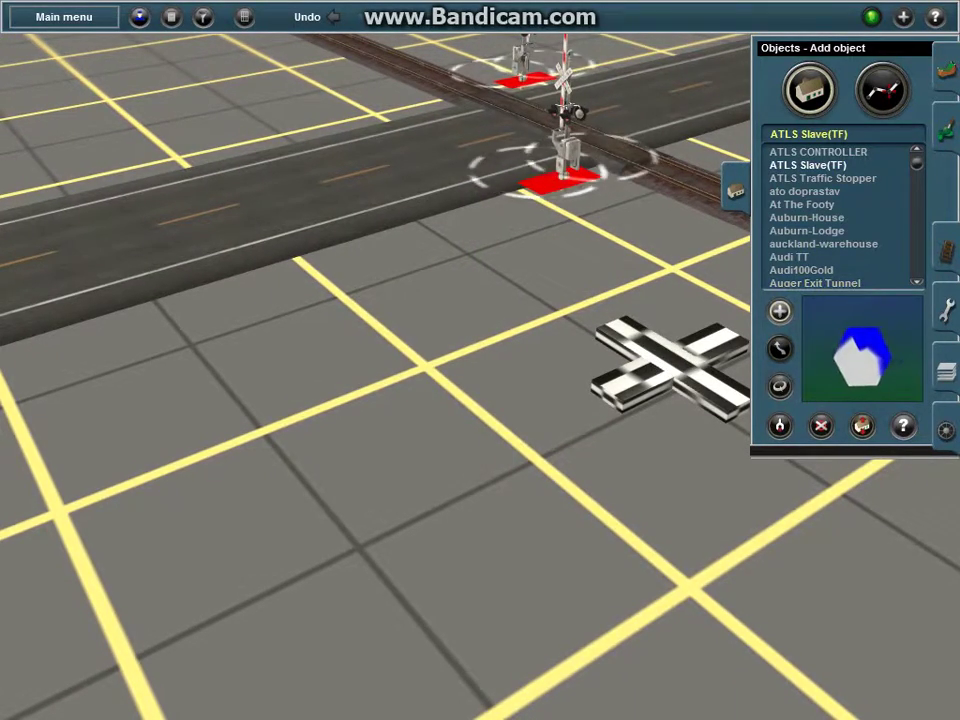
pyautogui.click(453, 379)
pyautogui.press('r')
pyautogui.moveTo(453, 379); pyautogui.dragTo(472, 384)
# Step: Connect the ATLS slave's attached track to the near-side crossing signal with AJS Track Eraser track
pyautogui.click(946, 251)
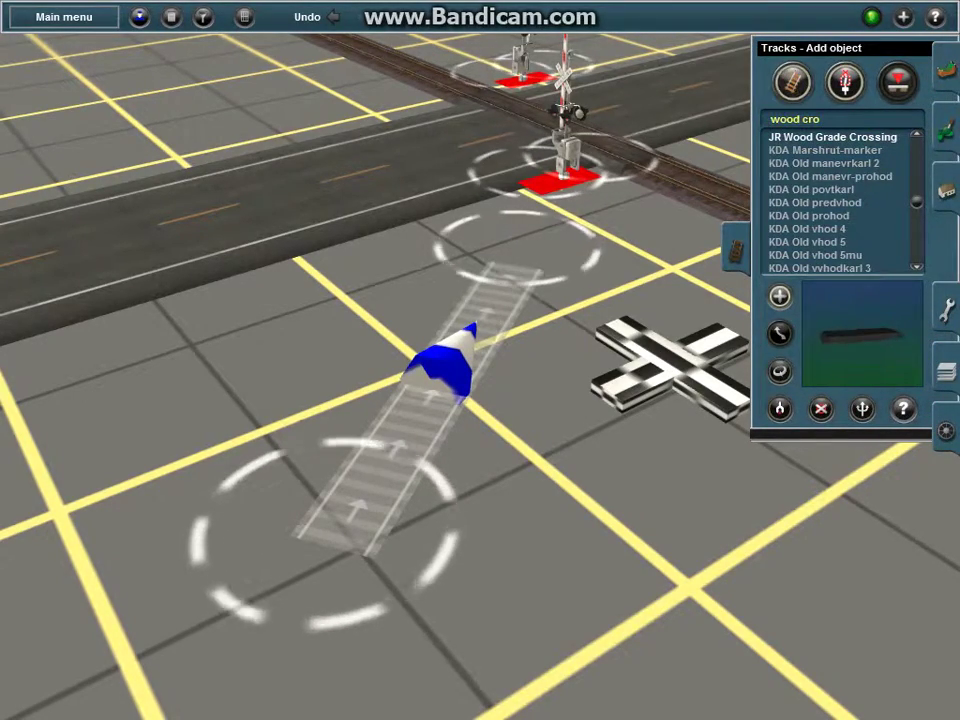
pyautogui.click(793, 82)
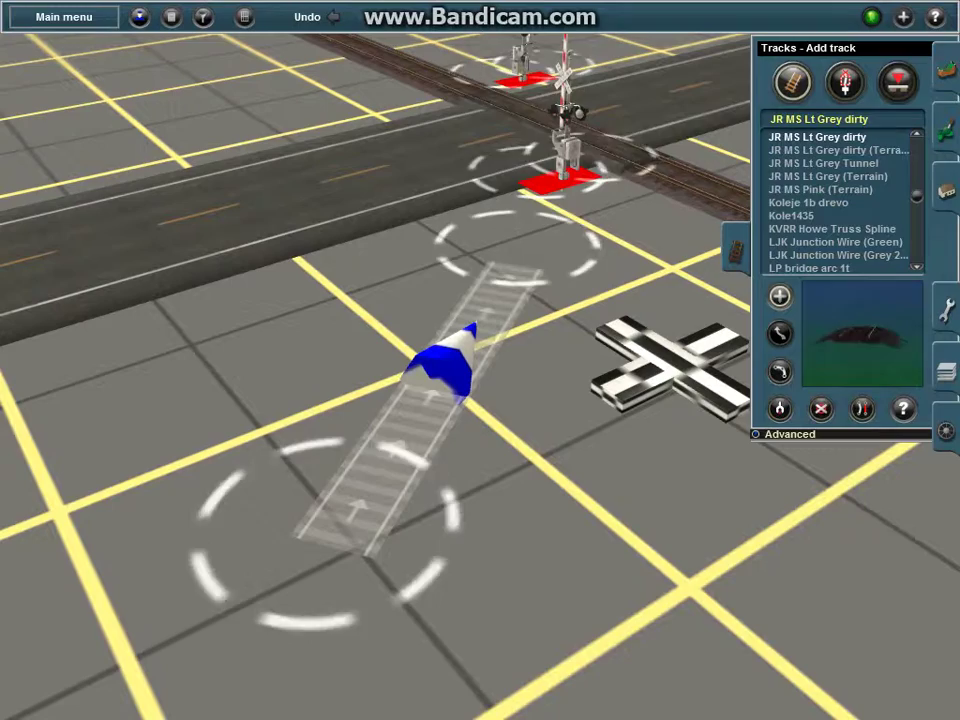
pyautogui.write('ajs')
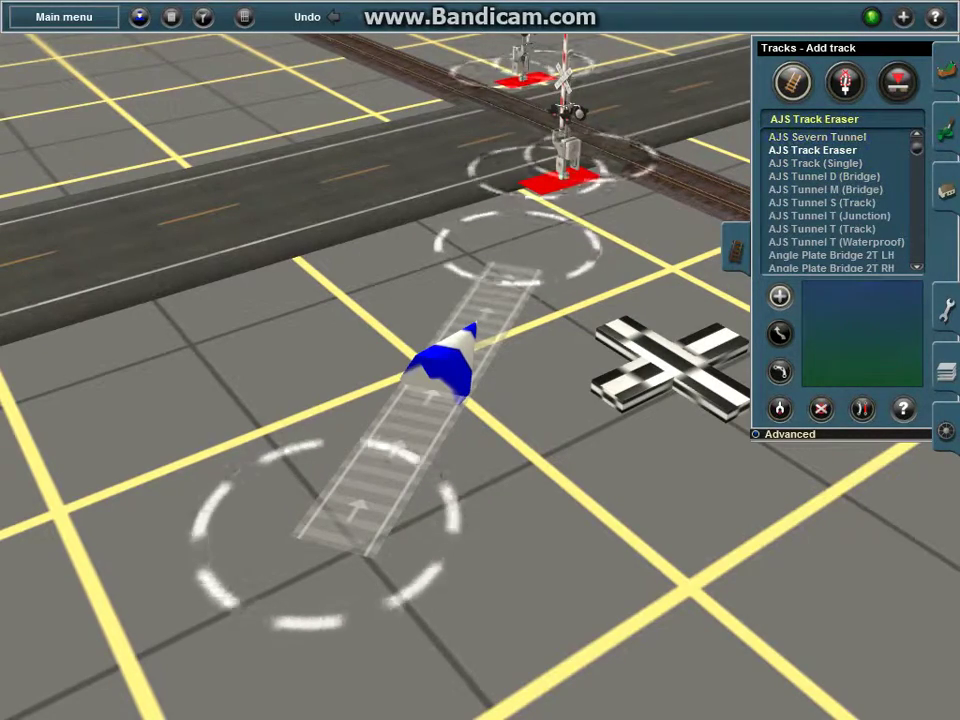
pyautogui.rightClick(490, 274)
pyautogui.rightClick(431, 396)
pyautogui.rightClick(529, 283)
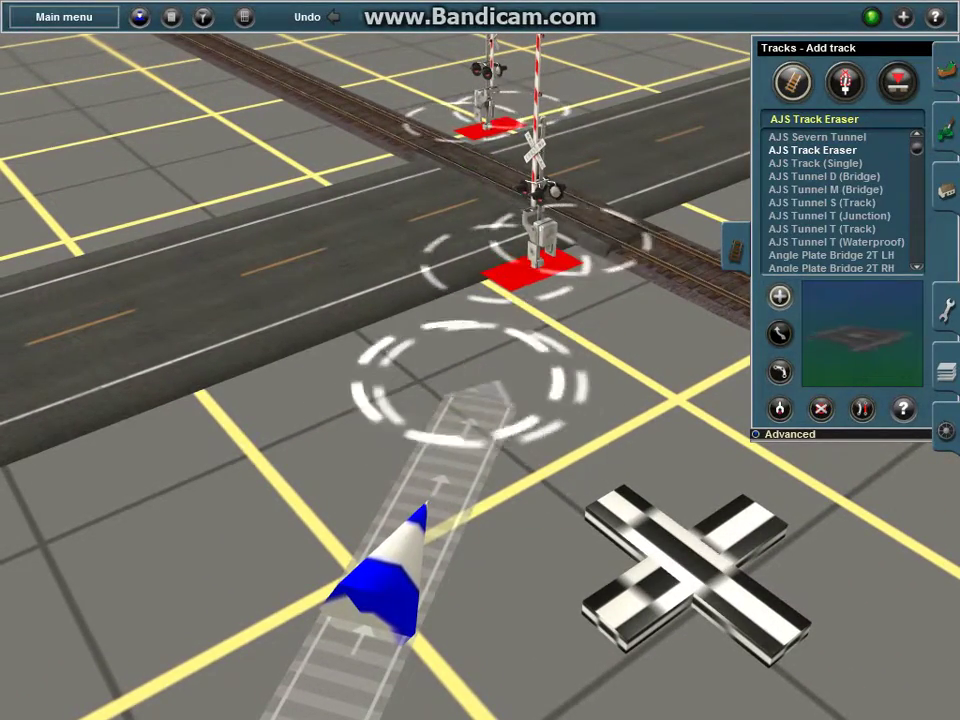
pyautogui.moveTo(726, 149)
pyautogui.mouseDown()
pyautogui.moveTo(413, 574)
pyautogui.moveTo(449, 558)
pyautogui.moveTo(344, 572)
pyautogui.moveTo(459, 490)
pyautogui.mouseUp()
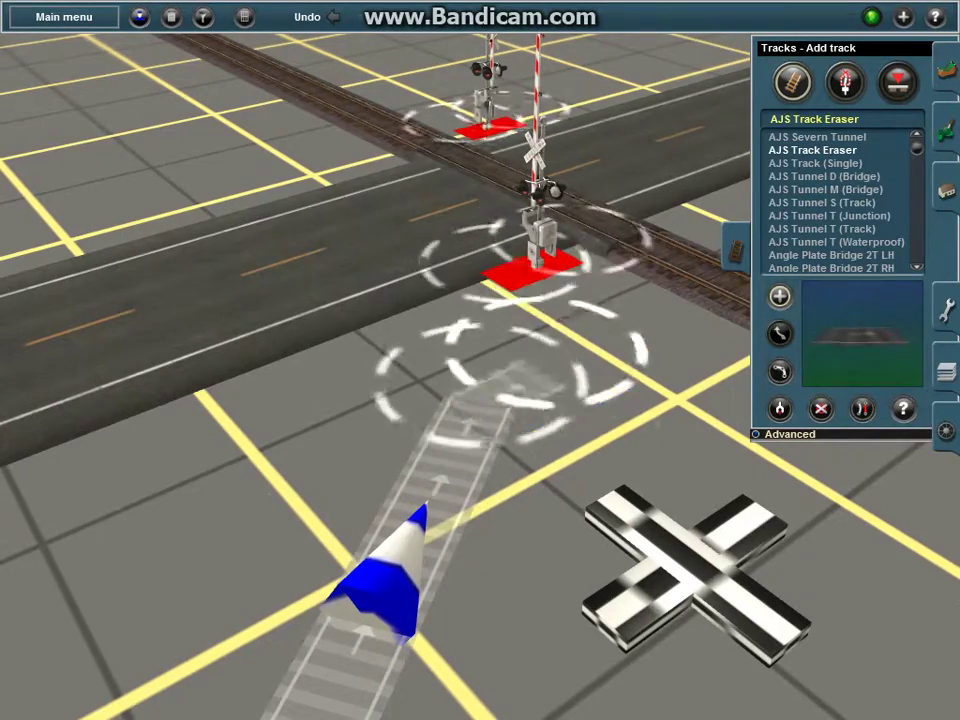
pyautogui.press('Up')
pyautogui.click(488, 345)
pyautogui.click(485, 348)
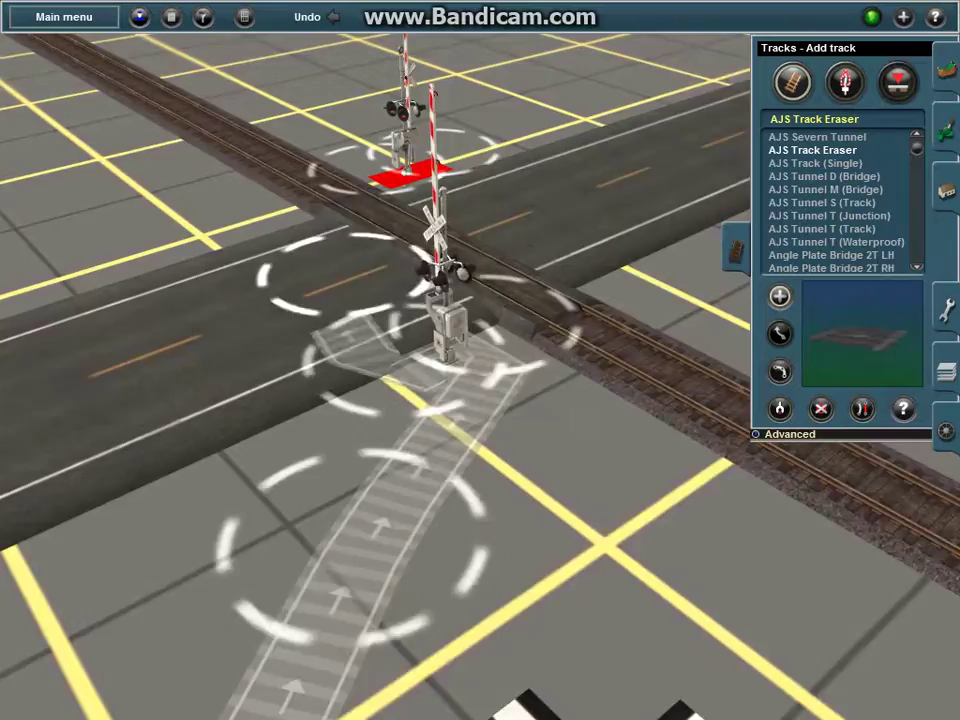
# Step: Extend the AJS Track Eraser track from the near-side signal across the railroad to the far-side crossing signal
pyautogui.rightClick(645, 165)
pyautogui.rightClick(310, 396)
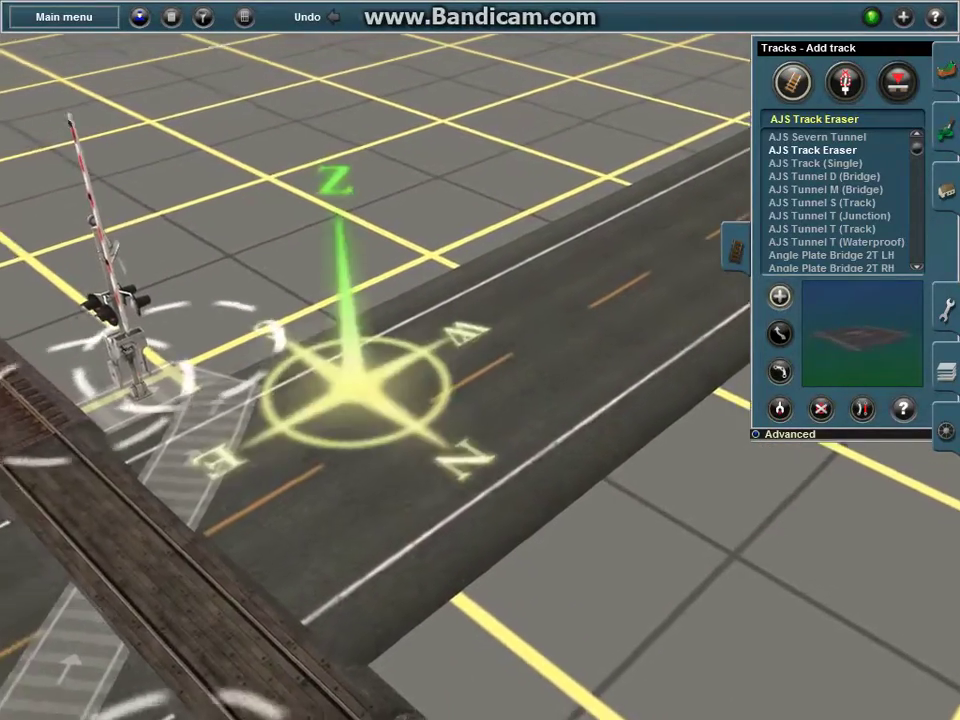
pyautogui.rightClick(350, 610)
pyautogui.rightClick(355, 575)
pyautogui.rightClick(460, 323)
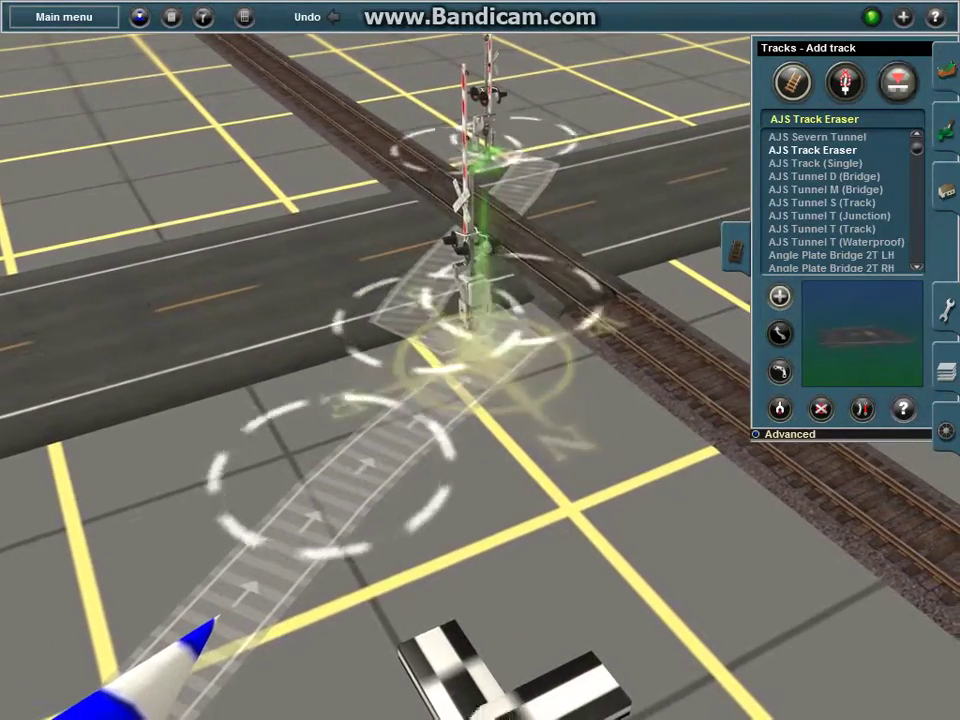
# Step: Find ATLS Trigger among the track objects and place one on the railroad track at each end of the wooden crossing deck
pyautogui.click(845, 82)
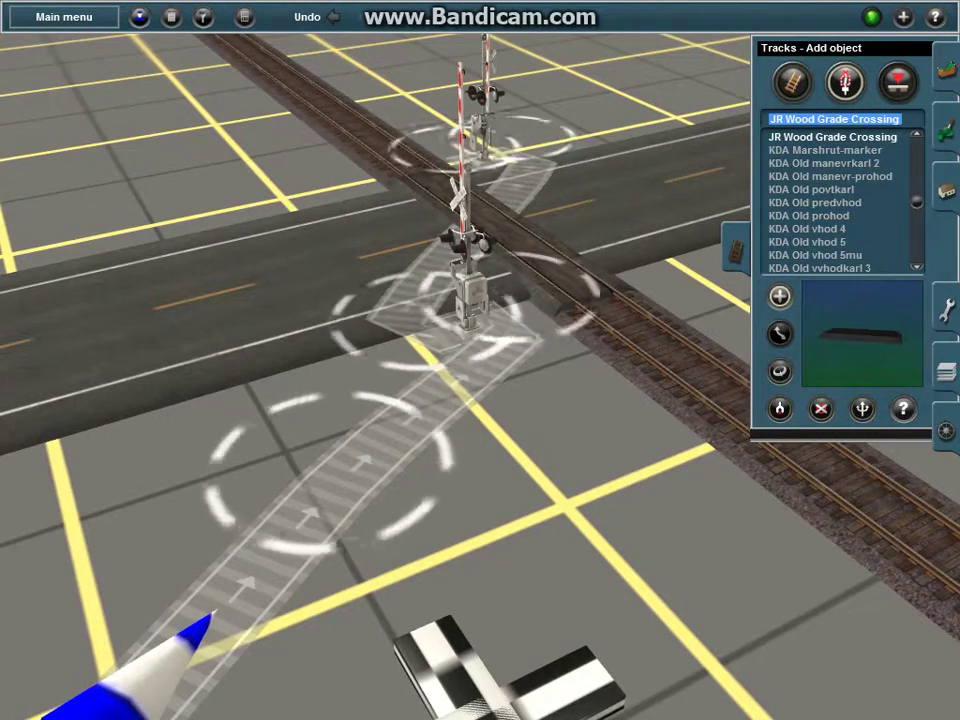
pyautogui.write('triger')
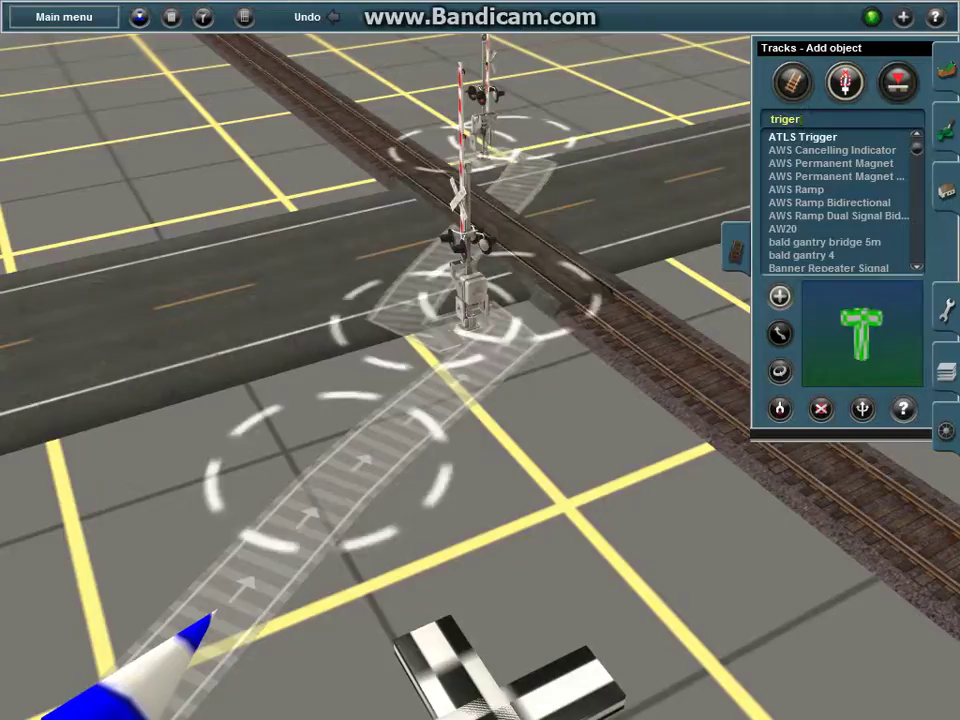
pyautogui.rightClick(582, 208)
pyautogui.scroll(5, 514, 321)
pyautogui.scroll(-2, 462, 405)
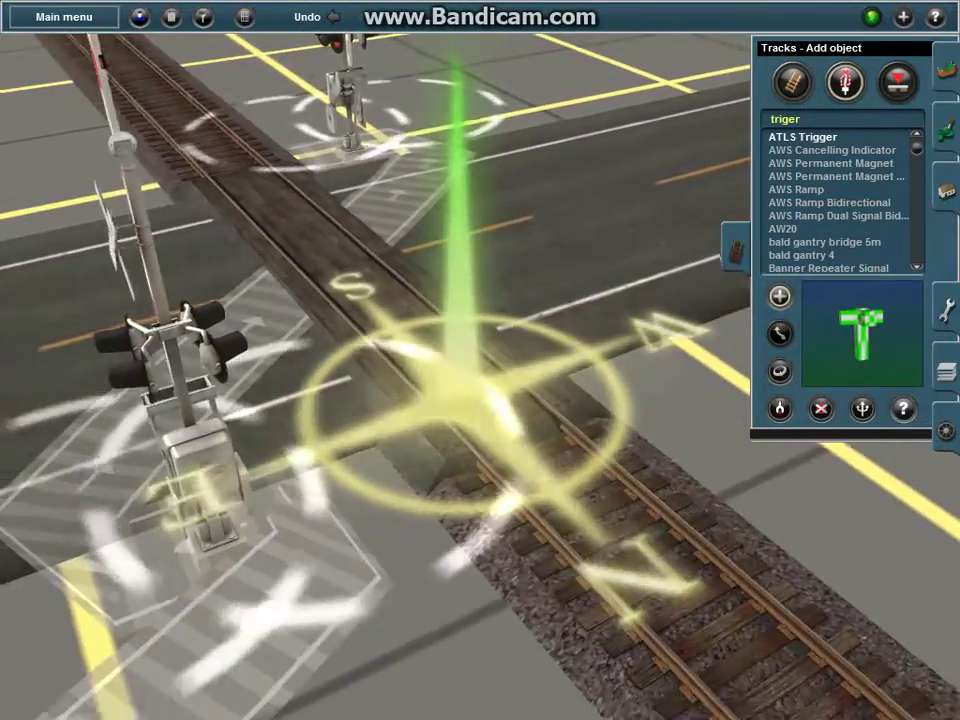
pyautogui.press('Left')
pyautogui.press('Down')
pyautogui.press('Up')
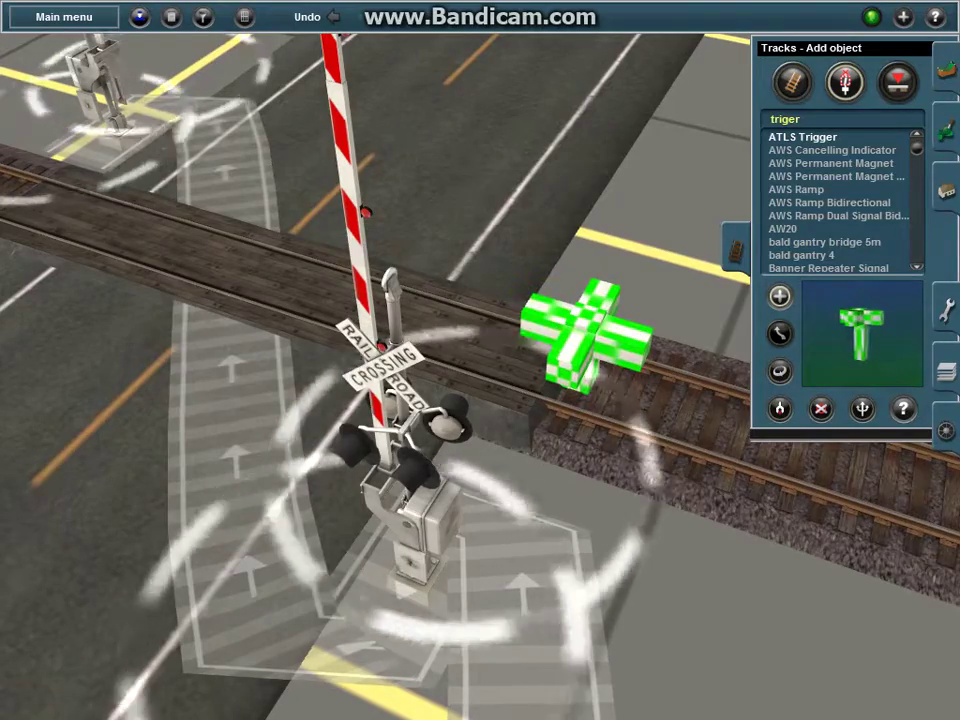
pyautogui.rightClick(207, 226)
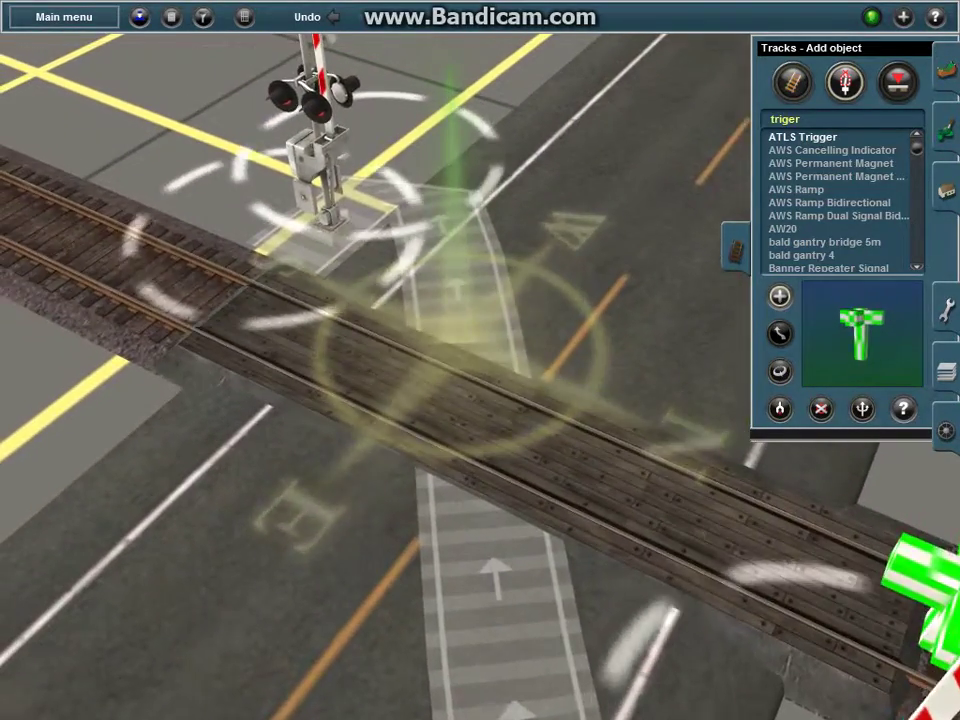
pyautogui.click(208, 278)
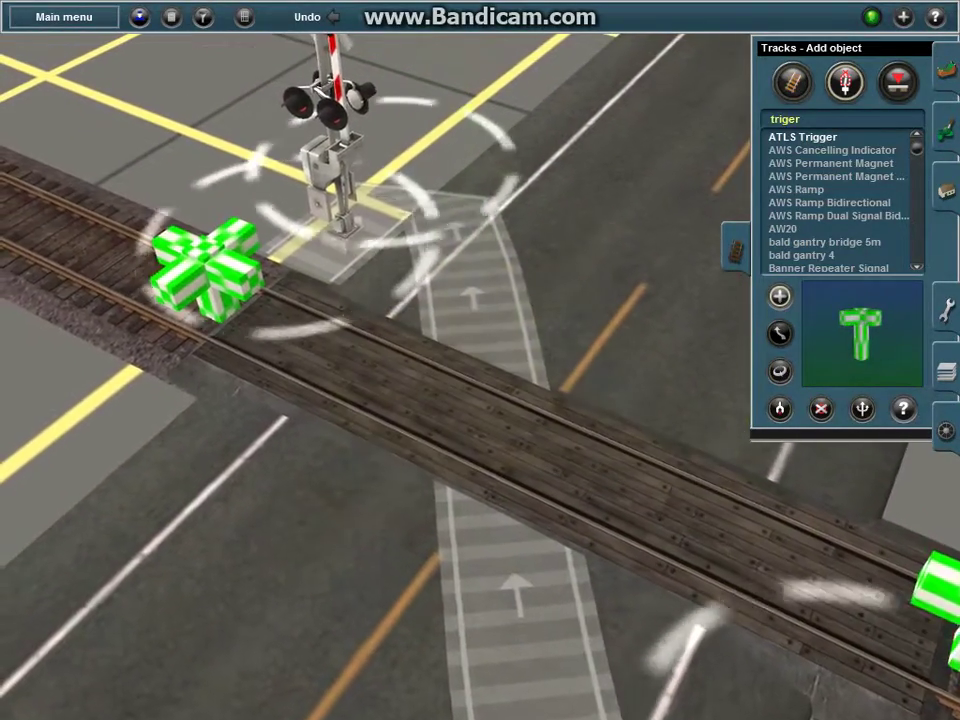
# Step: Set the ATLS trigger beside the far-side signal to 2 WAY RUNNING - 4 TRIGGER SYSTEM
pyautogui.rightClick(391, 314)
pyautogui.rightClick(312, 368)
pyautogui.rightClick(705, 648)
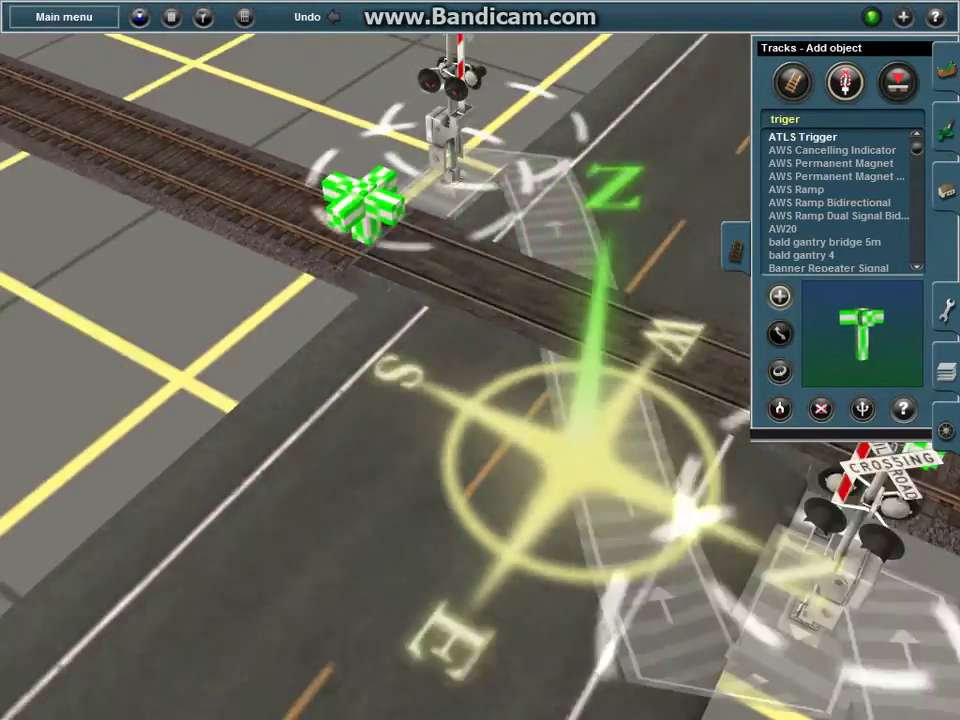
pyautogui.rightClick(800, 603)
pyautogui.scroll(-5, 611, 700)
pyautogui.rightClick(336, 280)
pyautogui.scroll(5, 396, 321)
pyautogui.rightClick(430, 248)
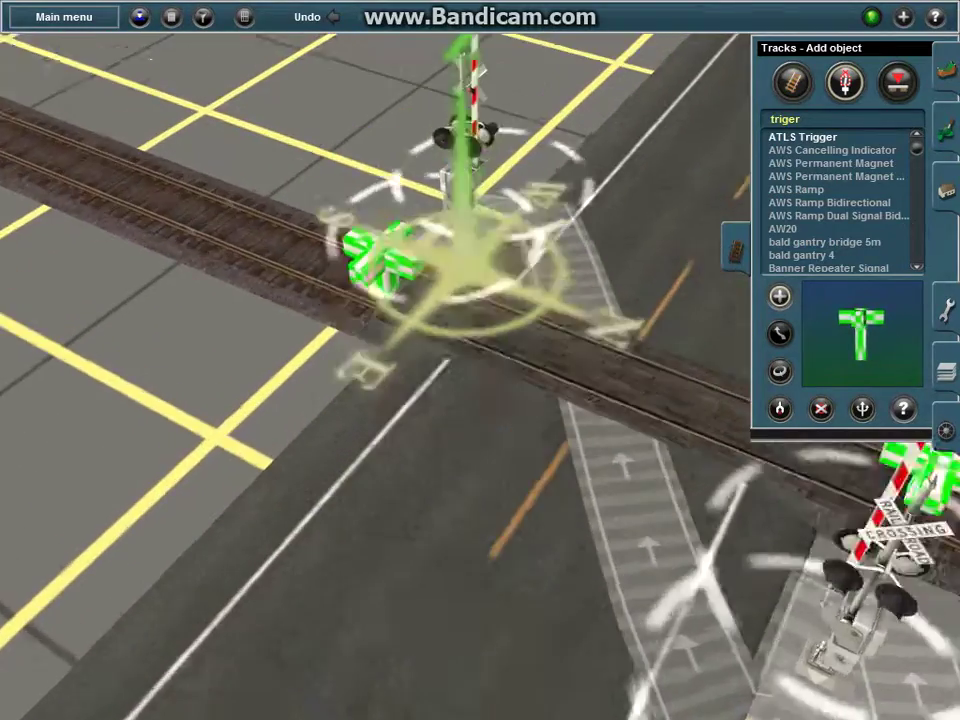
pyautogui.rightClick(517, 455)
pyautogui.rightClick(425, 355)
pyautogui.click(904, 408)
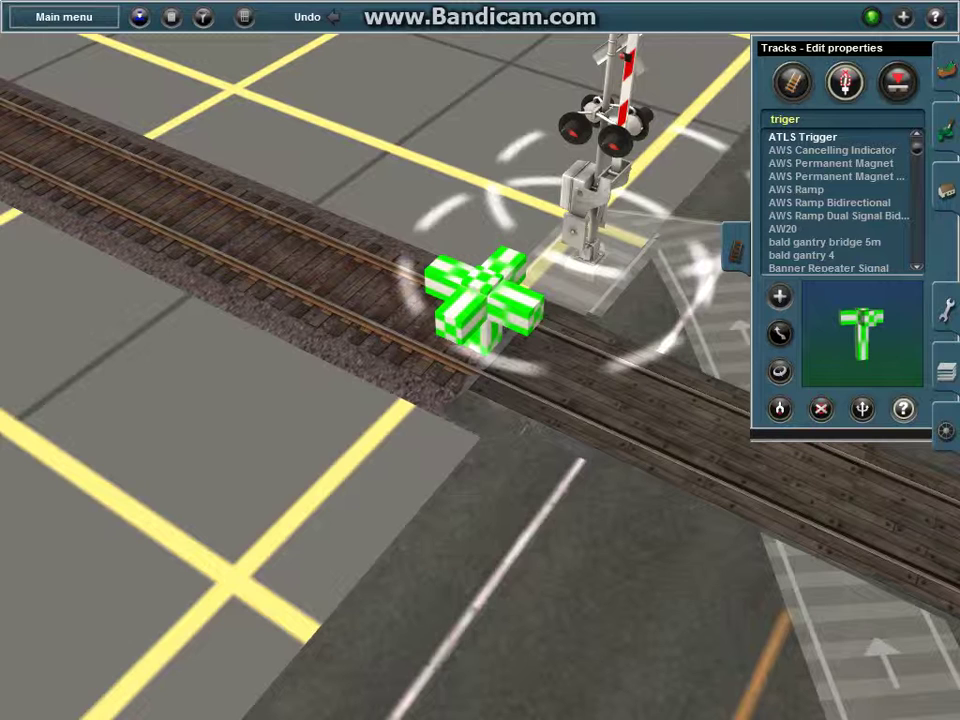
pyautogui.click(474, 328)
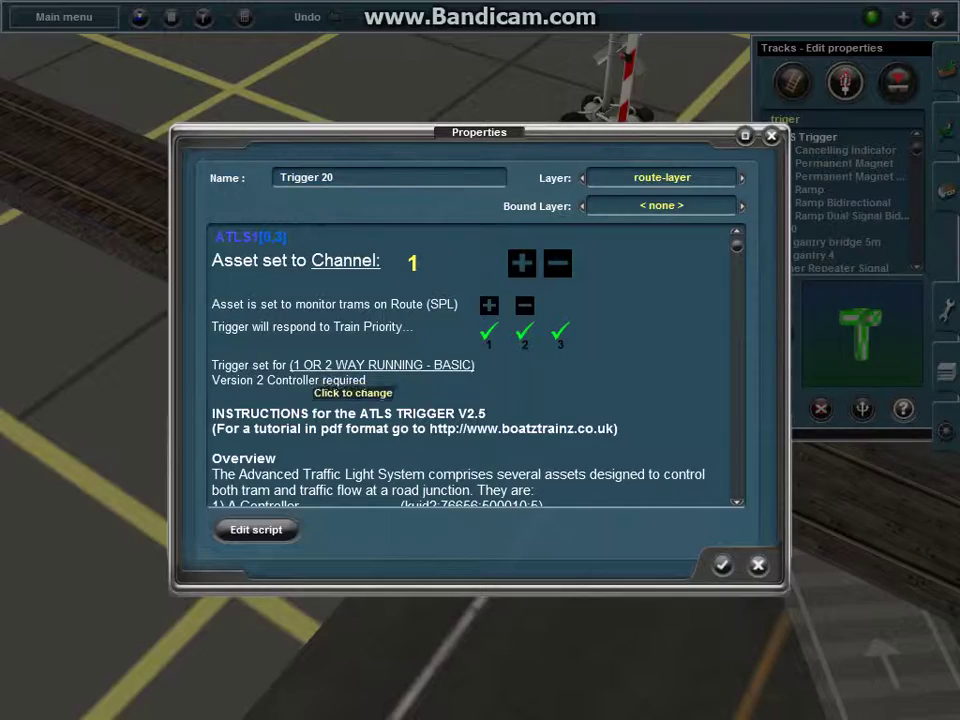
pyautogui.click(345, 366)
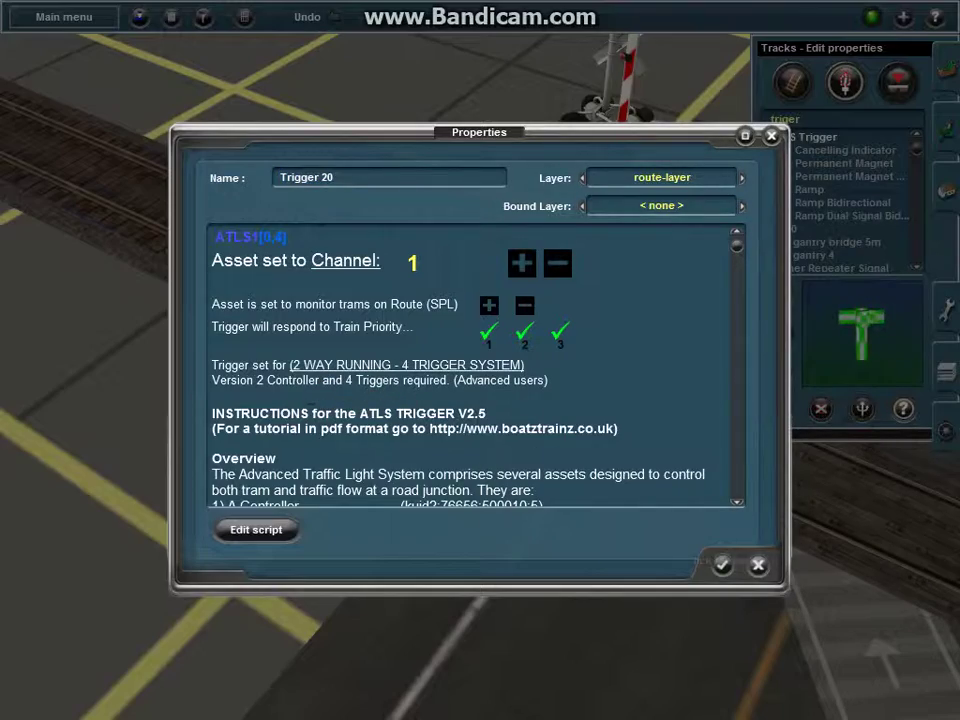
pyautogui.click(722, 565)
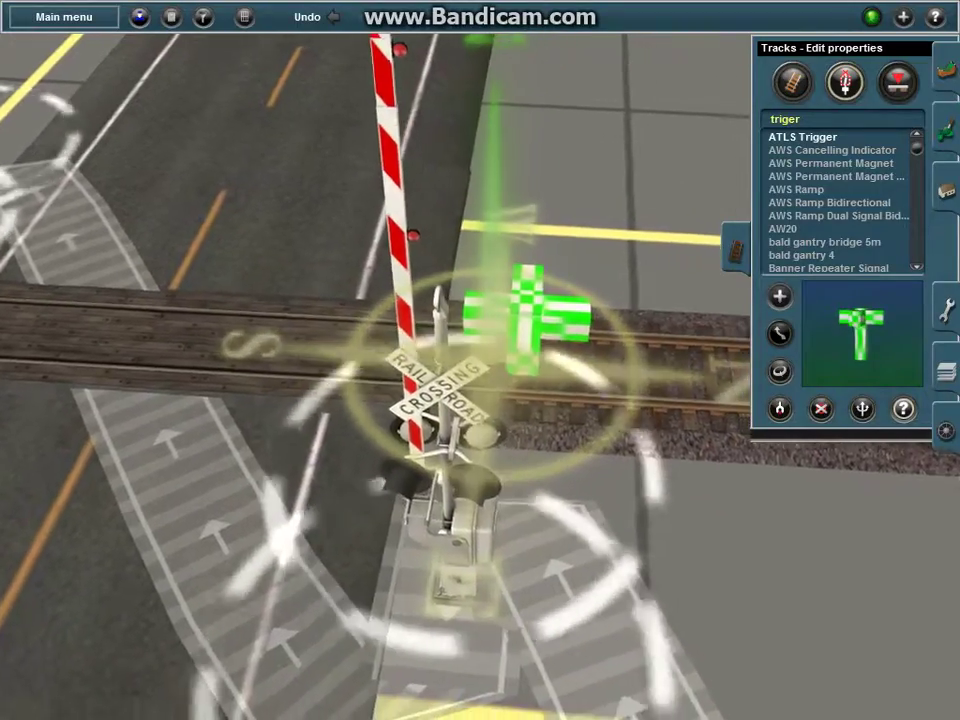
# Step: Set the trigger beside the near-side signal and the first distant trigger along the track to 2 WAY RUNNING - 4 TRIGGER SYSTEM
pyautogui.click(525, 314)
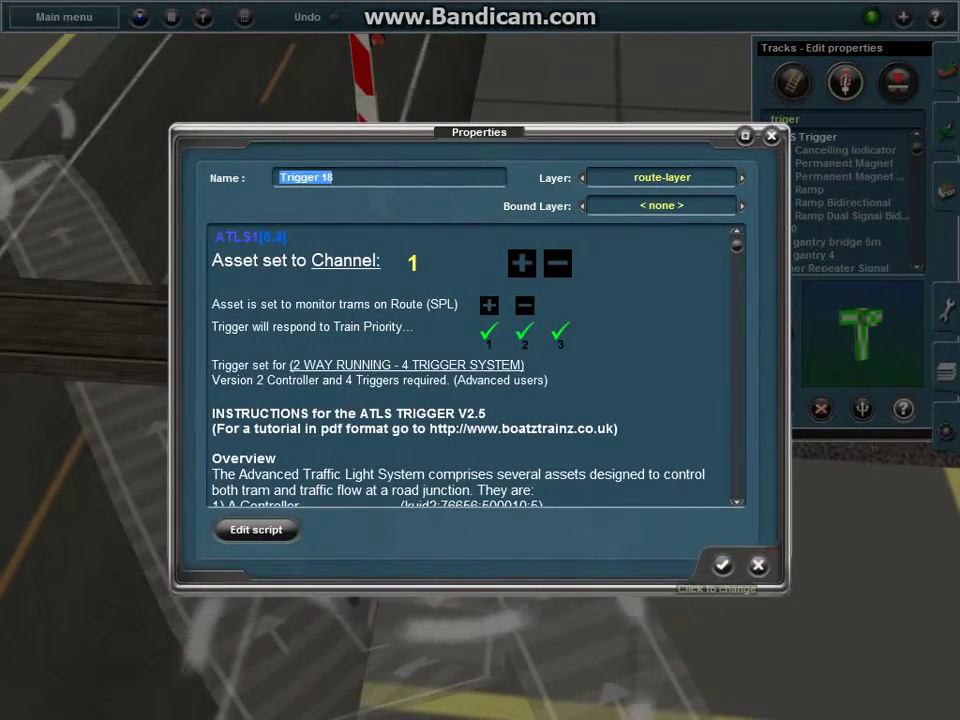
pyautogui.press('Return')
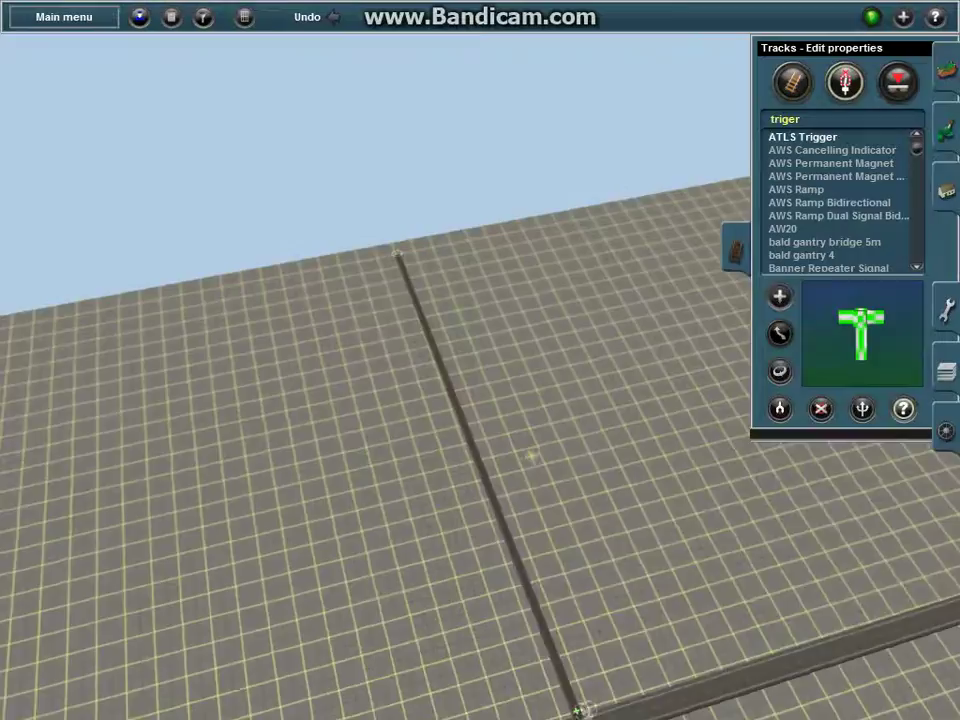
pyautogui.scroll(5, 460, 330)
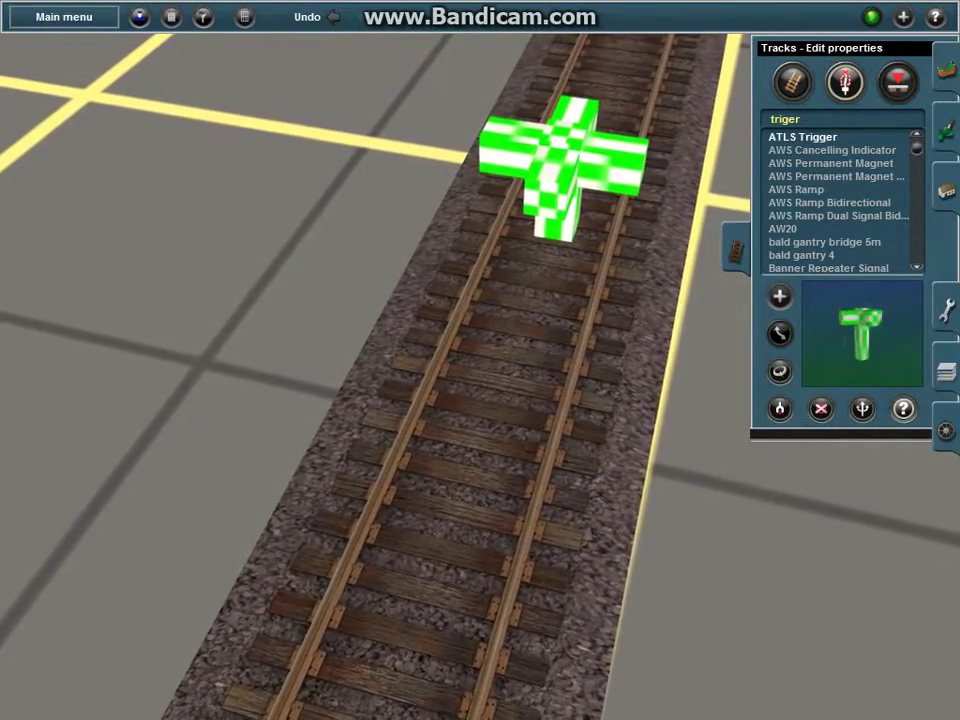
pyautogui.click(561, 166)
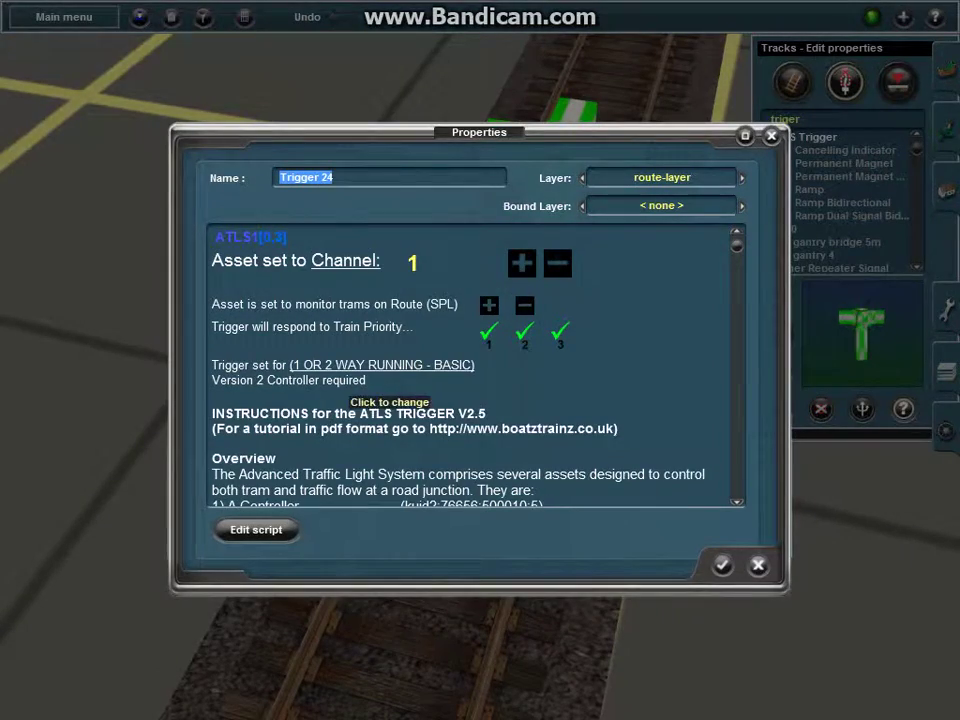
pyautogui.click(722, 565)
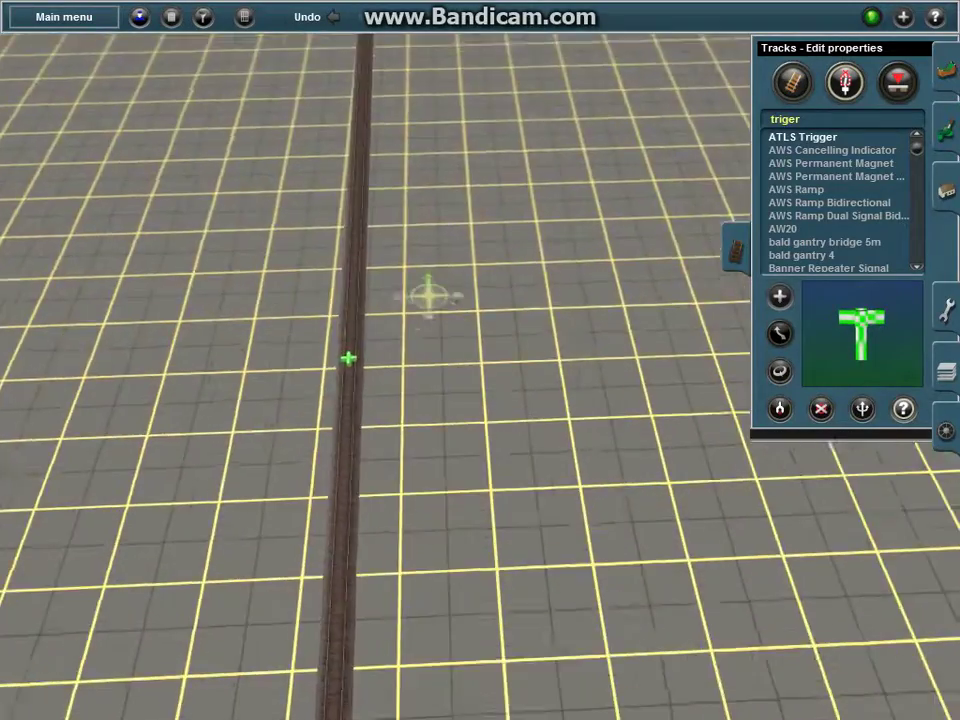
# Step: Set the remaining distant trigger along the track to 2 WAY RUNNING - 4 TRIGGER SYSTEM and return to the crossing
pyautogui.moveTo(486, 455)
pyautogui.mouseDown(button='right')
pyautogui.moveTo(381, 313)
pyautogui.moveTo(443, 325)
pyautogui.mouseUp(button='right')
pyautogui.scroll(4, 420, 340)
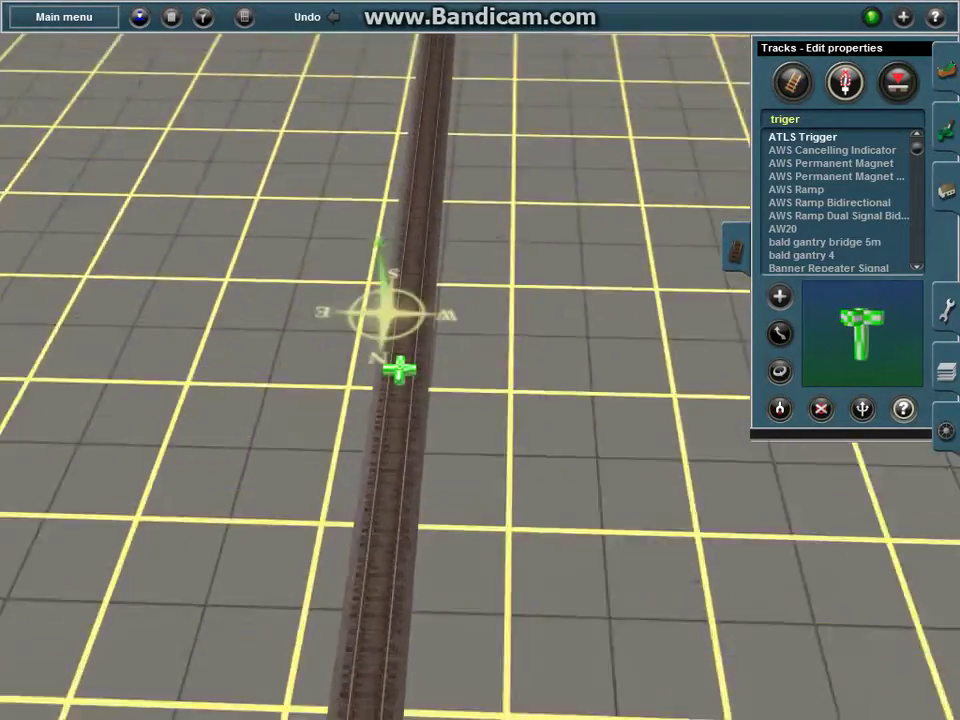
pyautogui.click(502, 517)
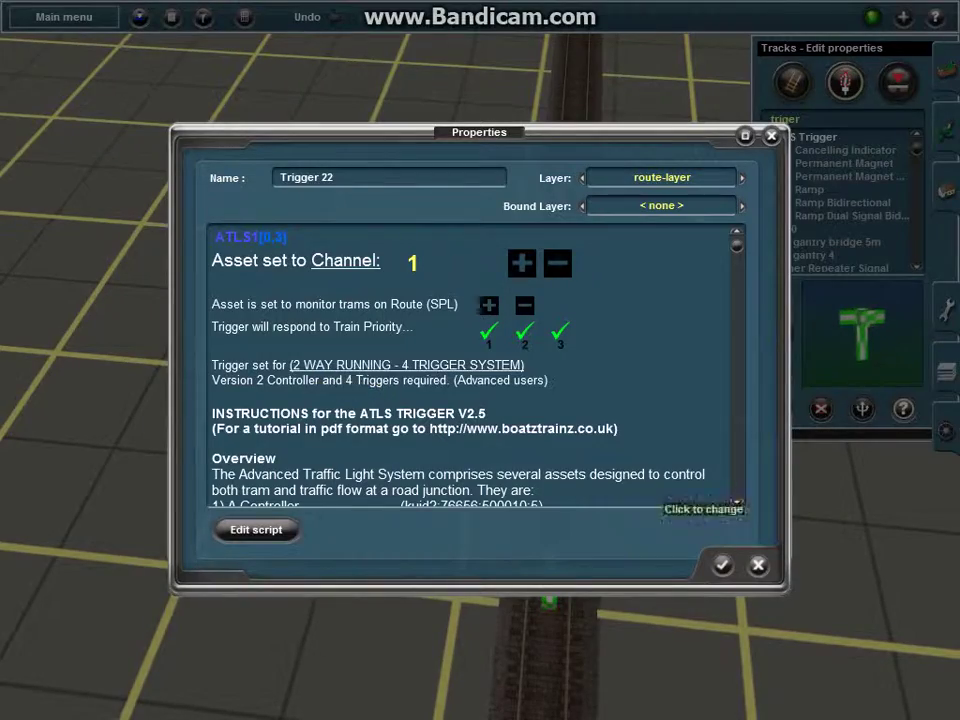
pyautogui.click(722, 565)
pyautogui.moveTo(708, 545)
pyautogui.mouseDown(button='right')
pyautogui.moveTo(581, 493)
pyautogui.moveTo(738, 395)
pyautogui.moveTo(433, 310)
pyautogui.mouseUp(button='right')
pyautogui.scroll(-5, 640, 515)
pyautogui.rightClick(712, 402)
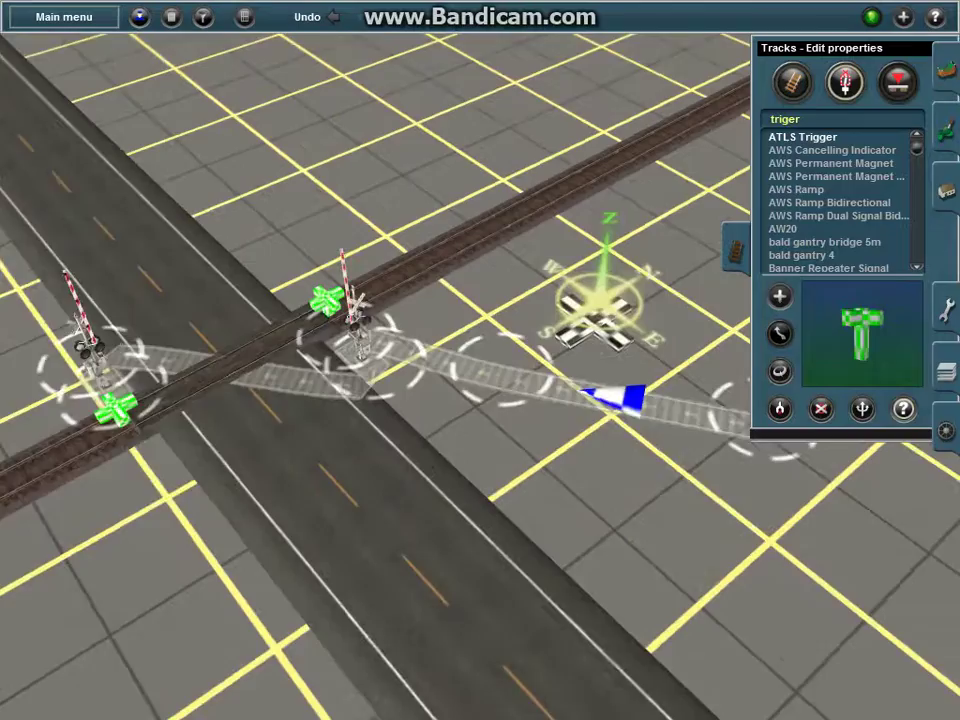
# Step: Set the ATLS slave on the invisible track to channel 1 with its traffic route on LCM
pyautogui.click(946, 190)
pyautogui.click(906, 426)
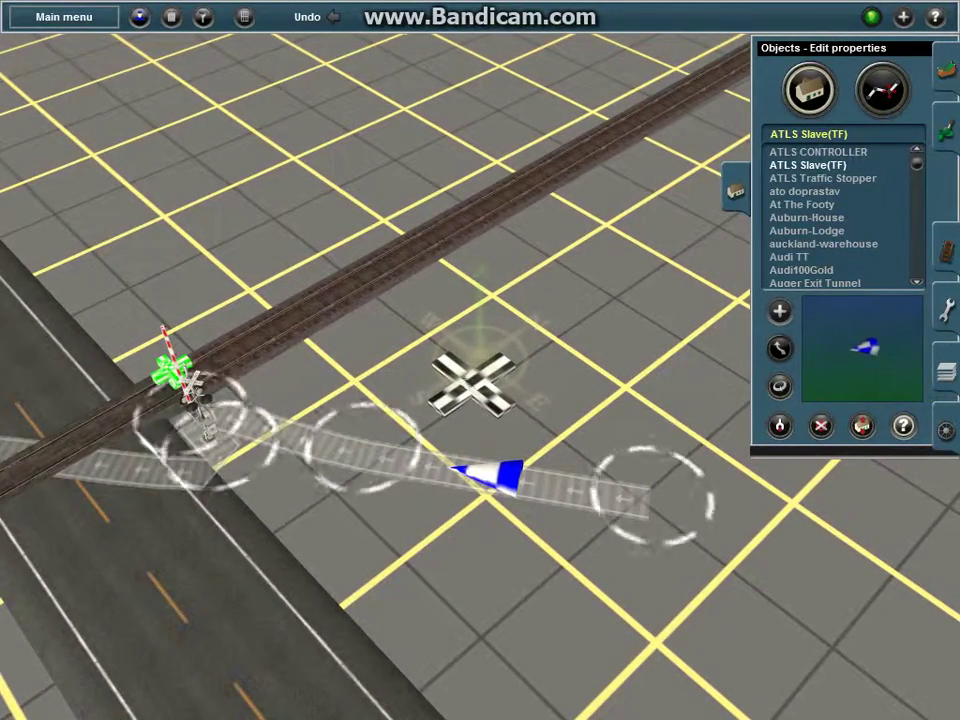
pyautogui.scroll(4, 479, 340)
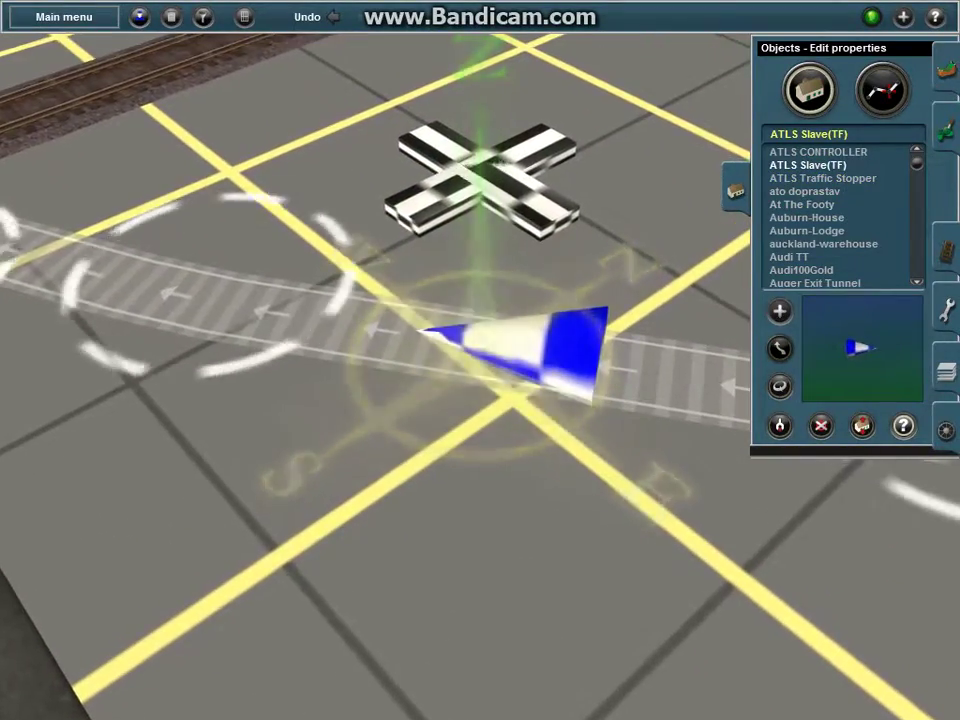
pyautogui.click(500, 352)
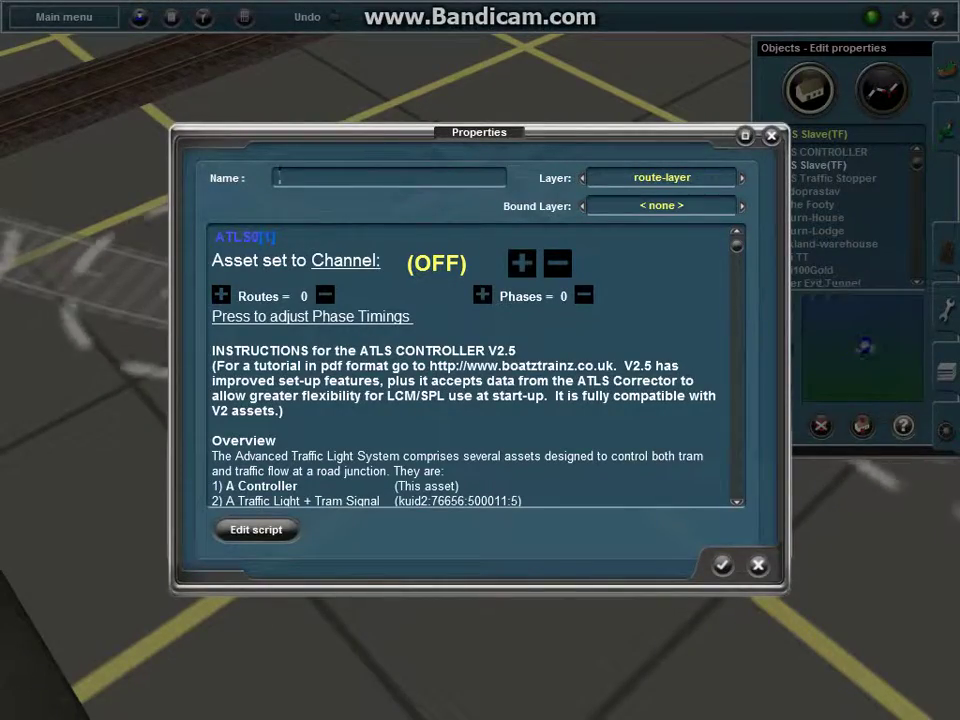
pyautogui.press('Escape')
pyautogui.click(525, 346)
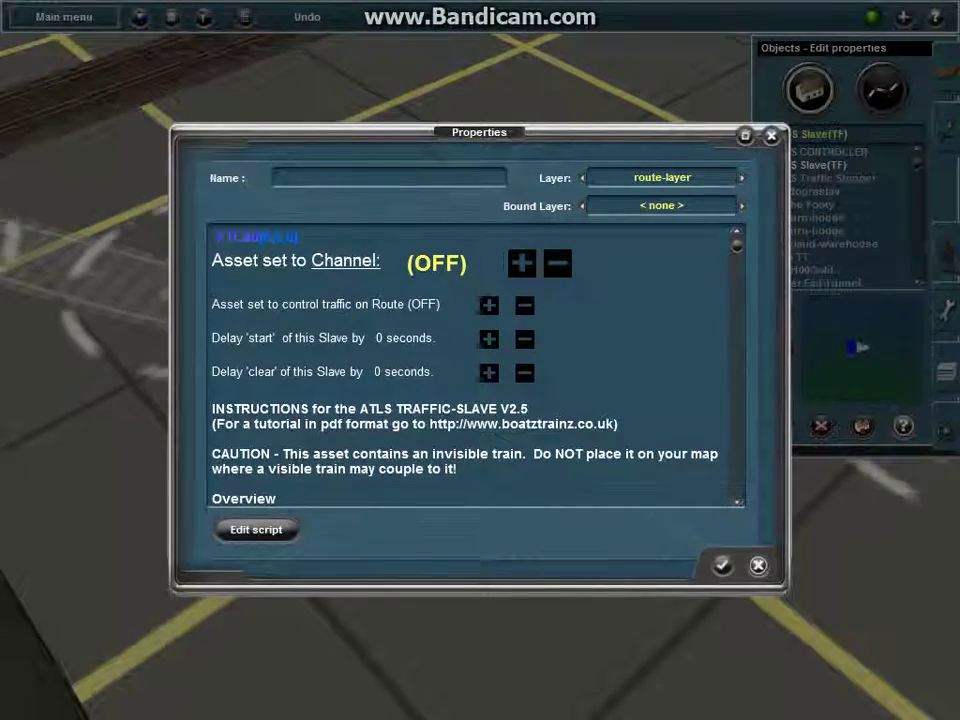
pyautogui.click(758, 565)
pyautogui.click(525, 344)
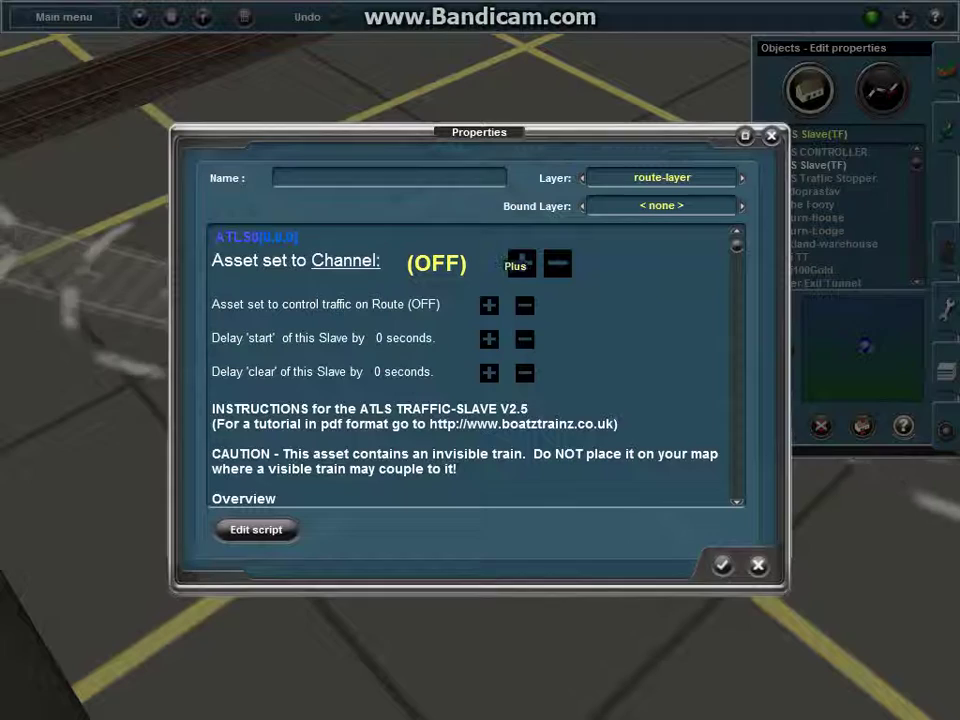
pyautogui.click(521, 262)
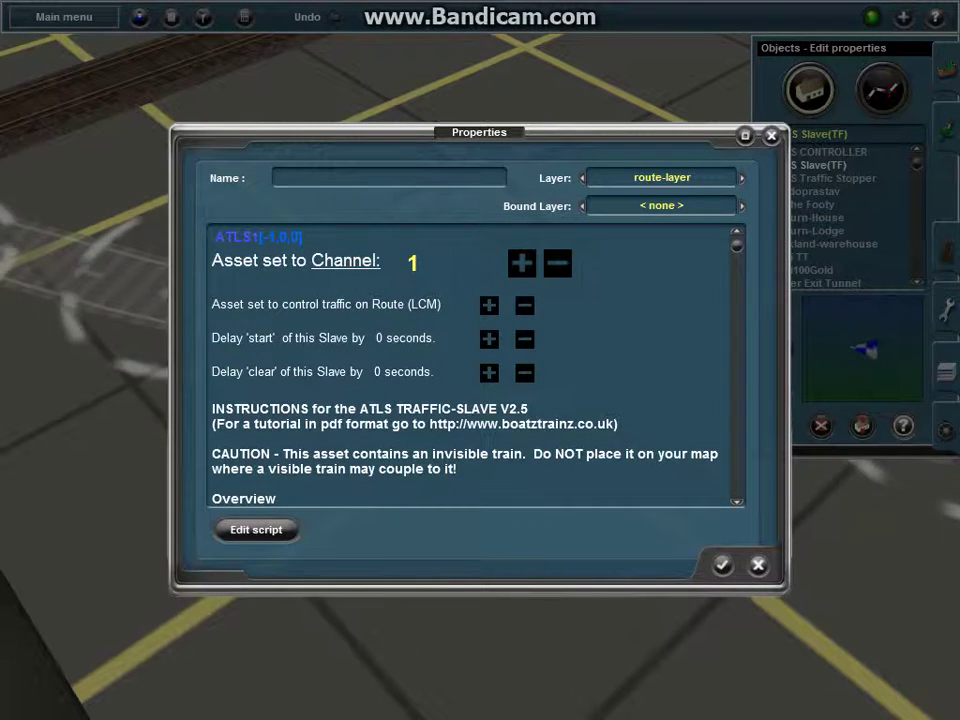
pyautogui.click(722, 565)
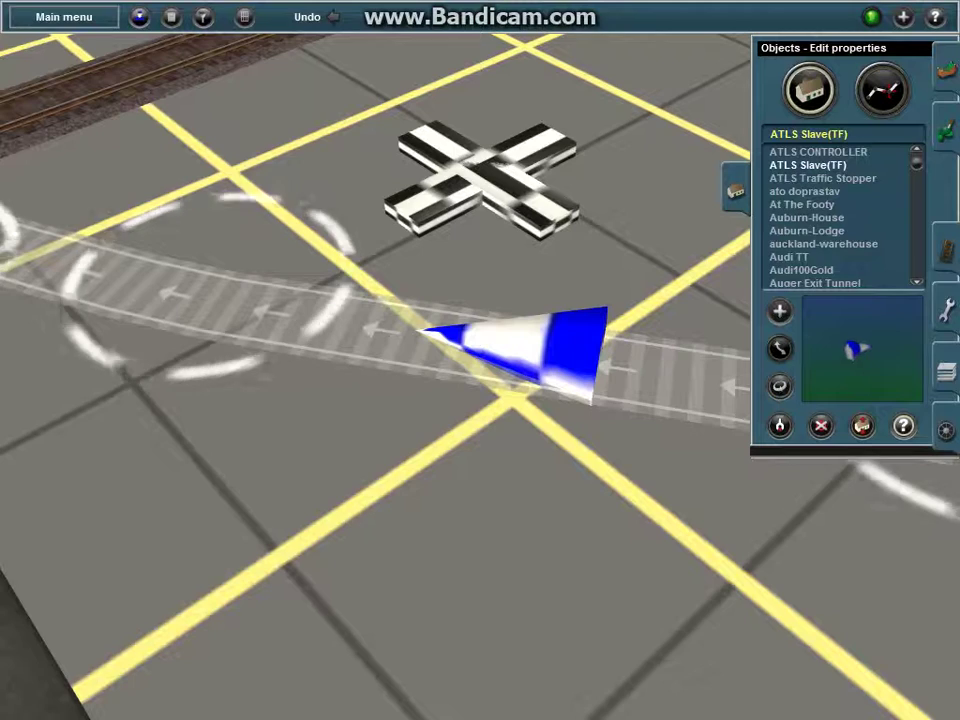
# Step: Set the ATLS controller beside the slave to channel 1 with routes at -1 for level crossing mode
pyautogui.click(482, 185)
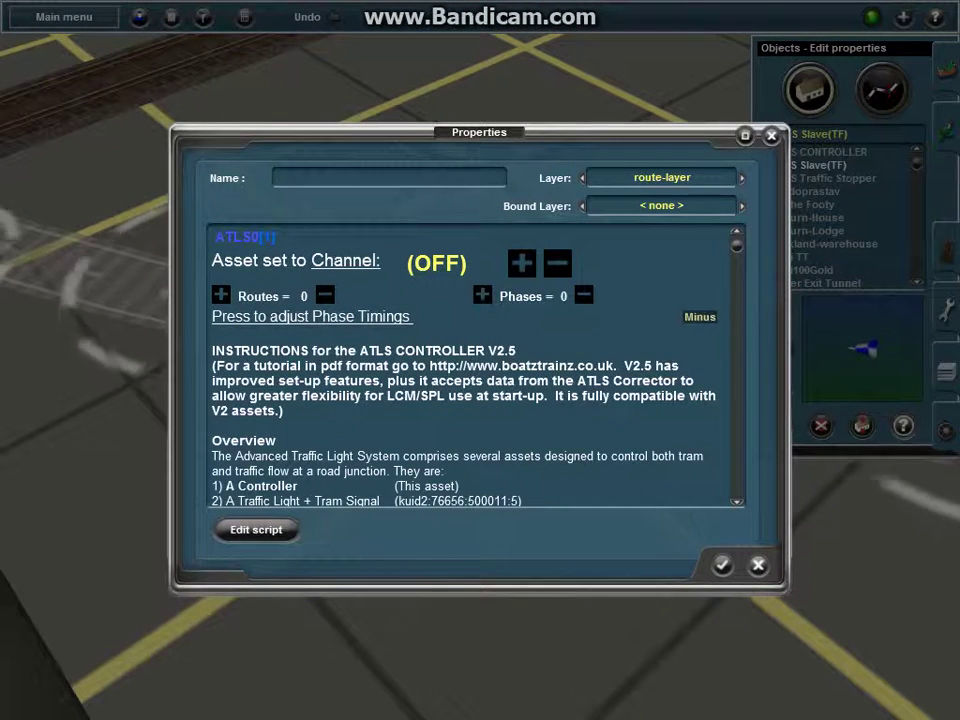
pyautogui.click(522, 262)
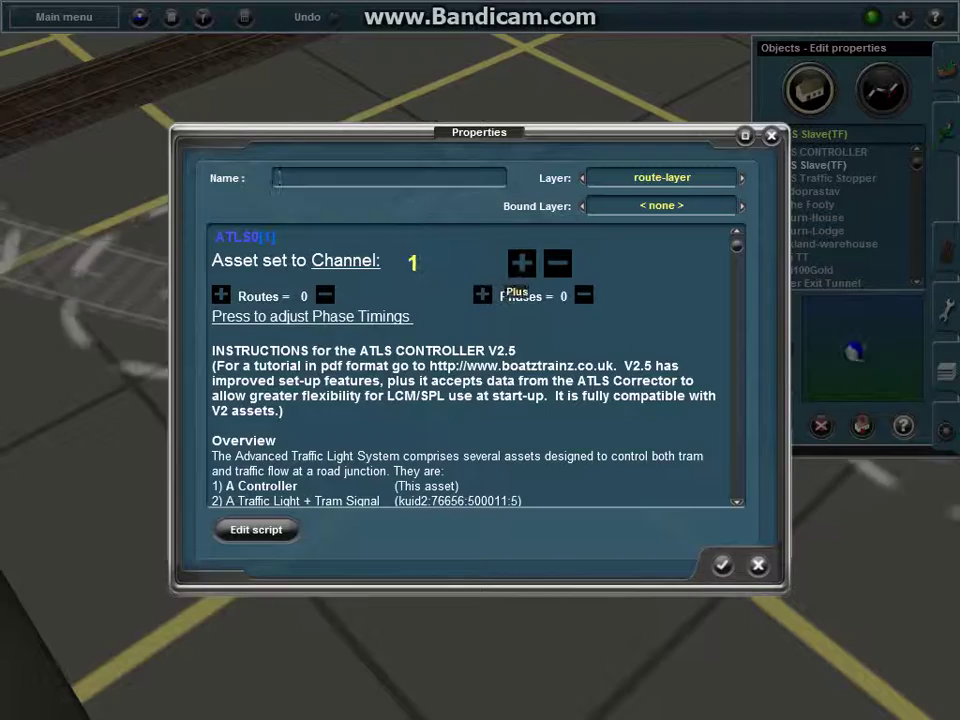
pyautogui.click(325, 295)
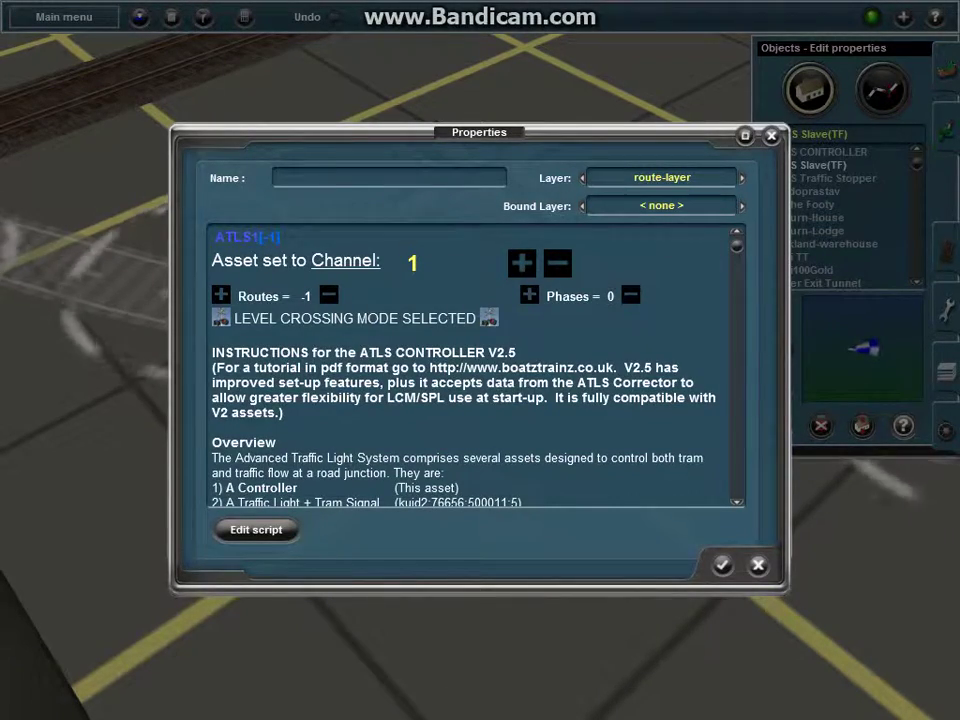
pyautogui.click(722, 566)
# Step: Follow the railroad track away from the crossing and browse the available trains around UP SD40-2 for one to place
pyautogui.rightClick(205, 343)
pyautogui.scroll(-3, 480, 360)
pyautogui.rightClick(545, 258)
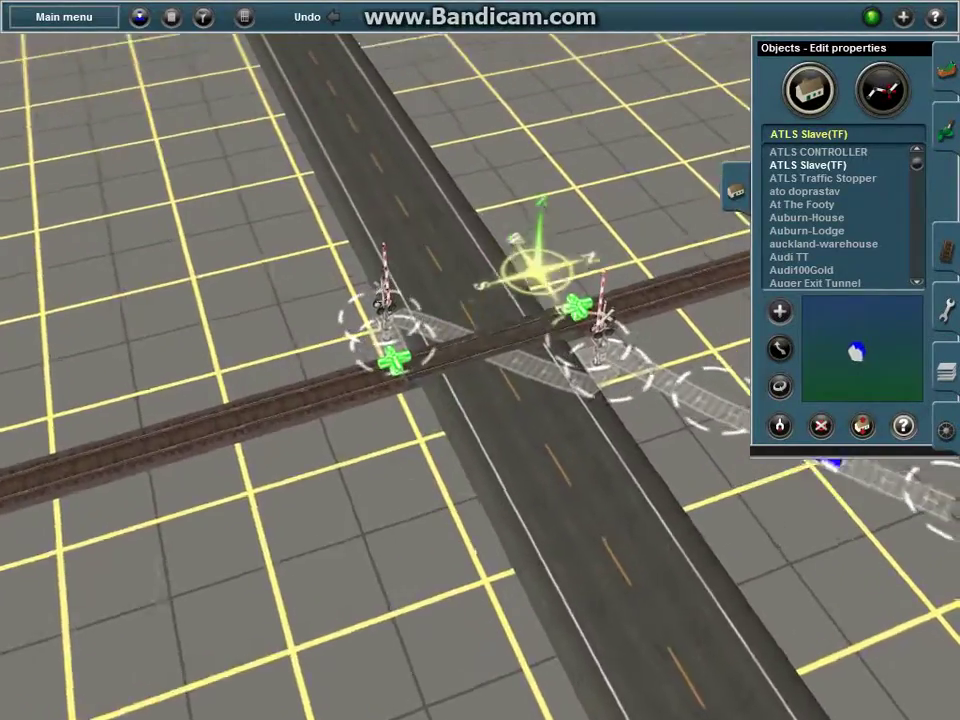
pyautogui.rightClick(640, 275)
pyautogui.scroll(-3, 530, 360)
pyautogui.rightClick(690, 260)
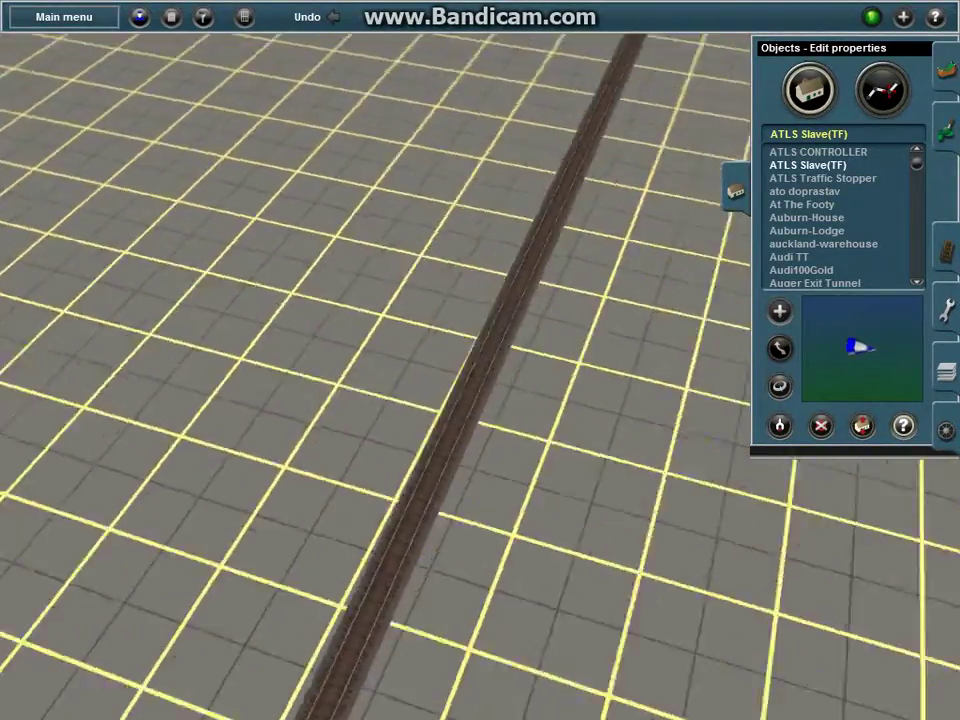
pyautogui.rightClick(315, 229)
pyautogui.rightClick(433, 189)
pyautogui.scroll(-3, 495, 452)
pyautogui.rightClick(518, 360)
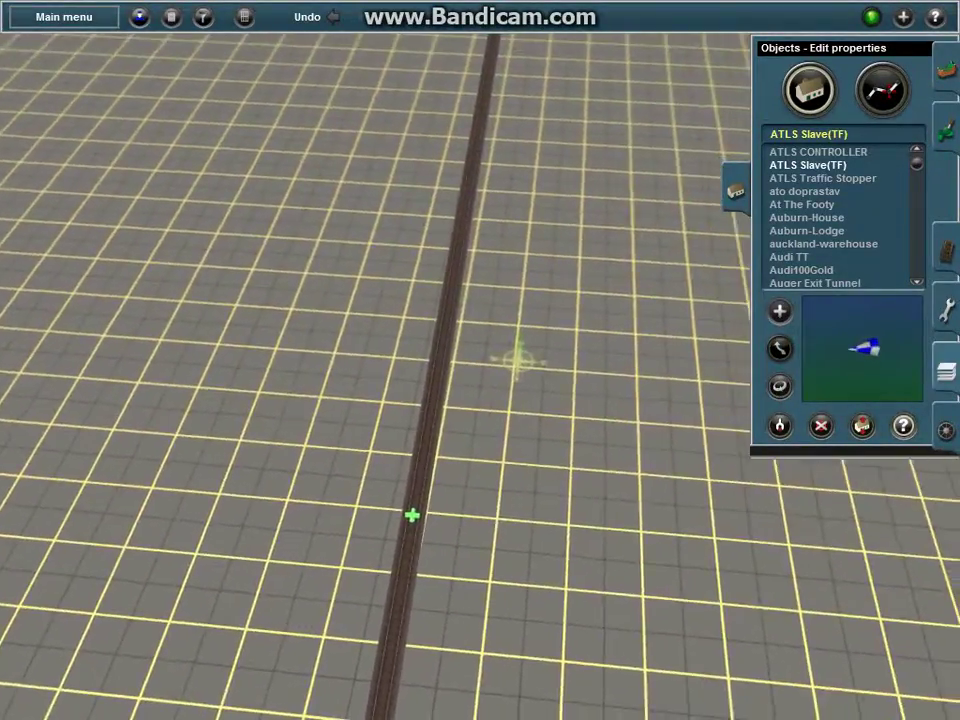
pyautogui.click(946, 430)
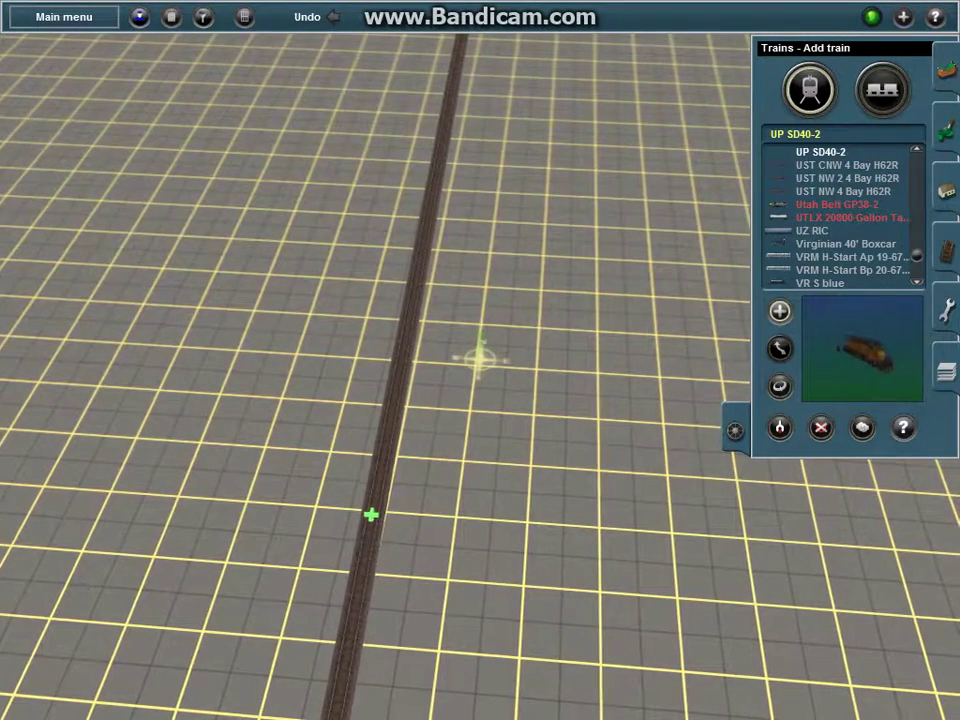
pyautogui.scroll(8, 845, 178)
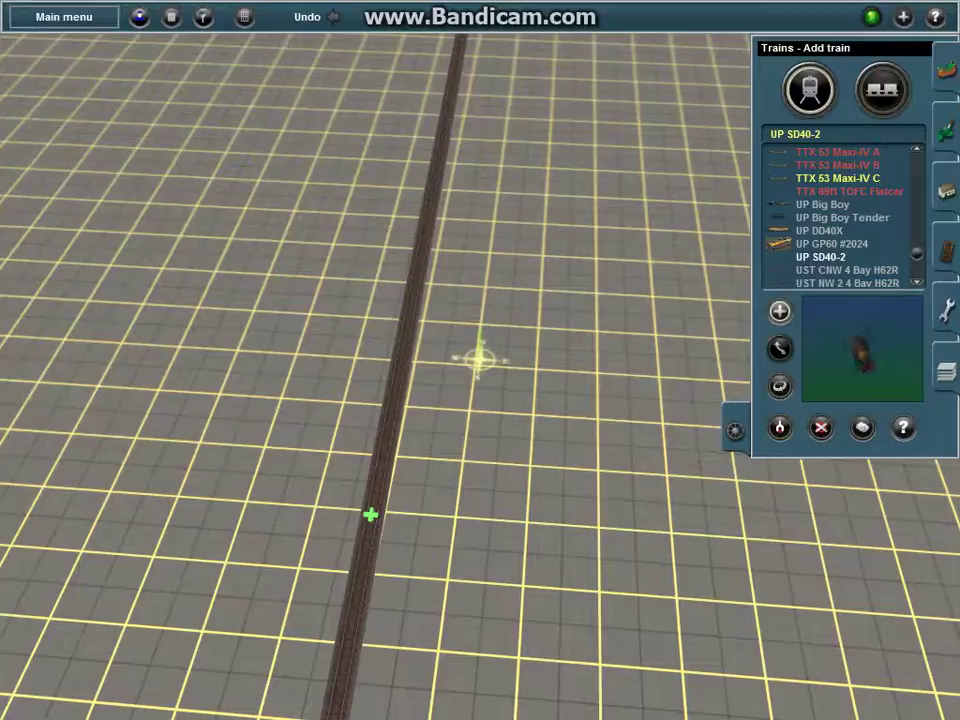
# Step: Switch back to Trainz from the desktop, resume the paused driving session and examine the crossing signals as the train gets under way
pyautogui.press('super')
pyautogui.press('super')
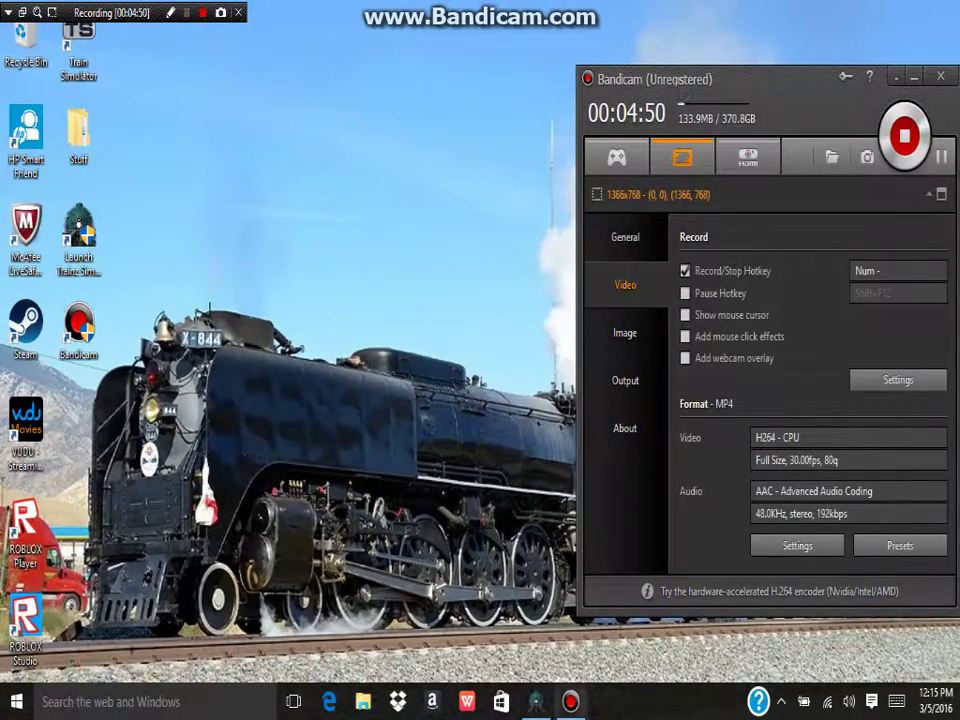
pyautogui.hotkey('alt', 'Tab')
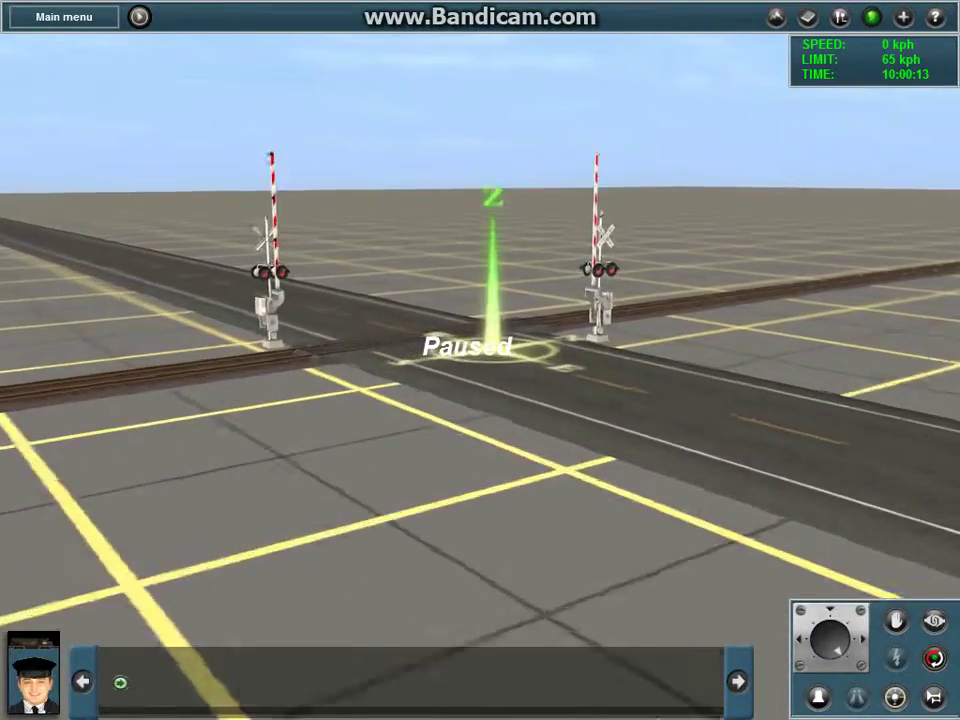
pyautogui.rightClick(463, 339)
pyautogui.rightClick(555, 344)
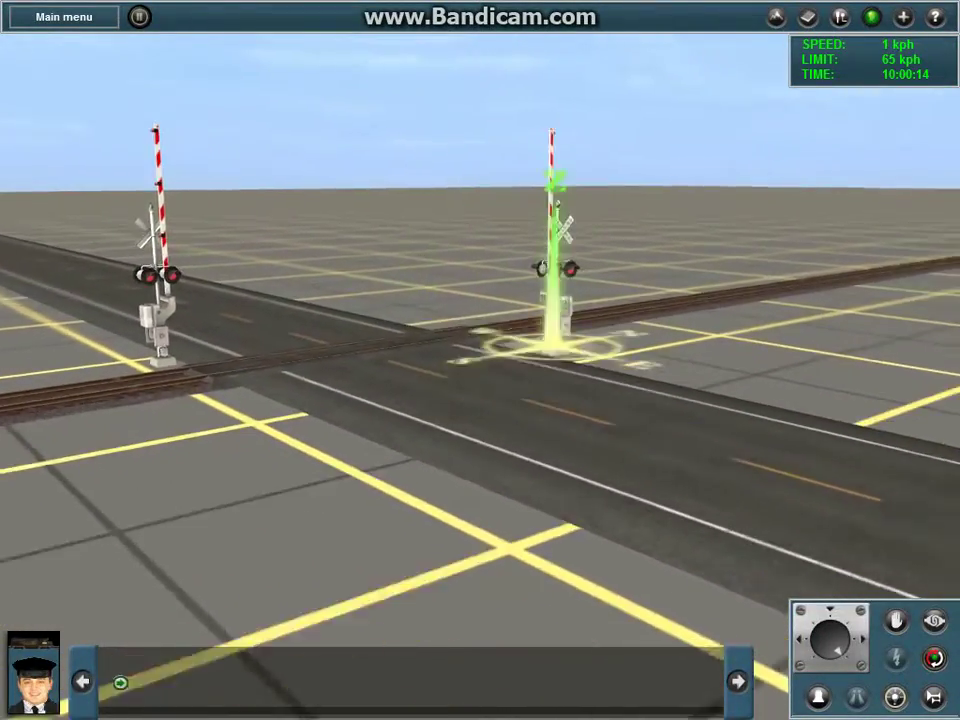
pyautogui.rightClick(465, 391)
pyautogui.press('Down')
pyautogui.press('Right')
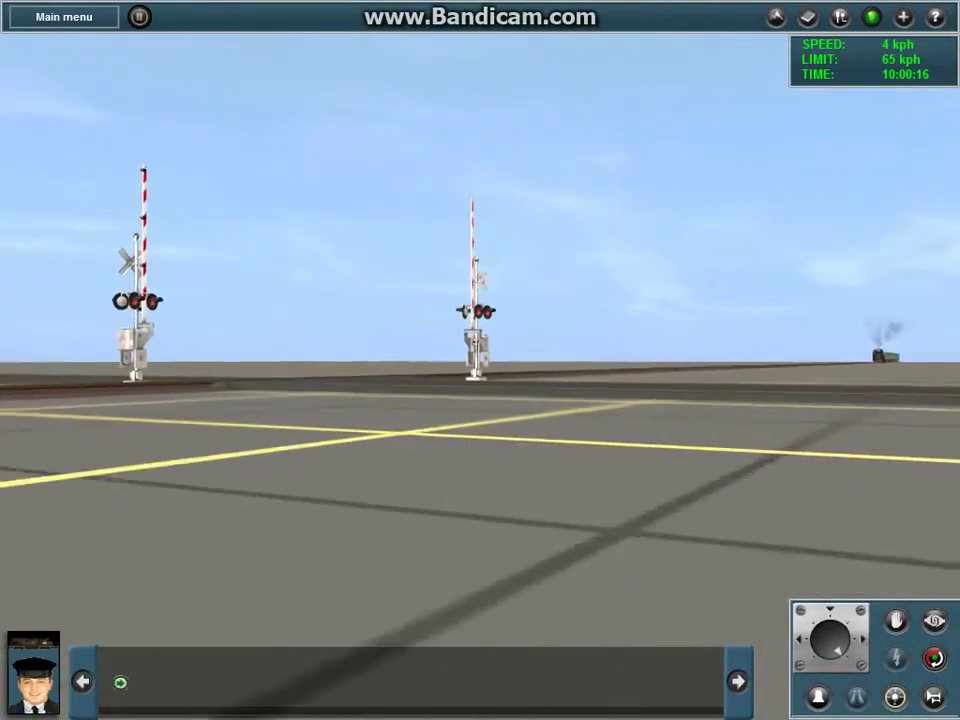
pyautogui.press('Left')
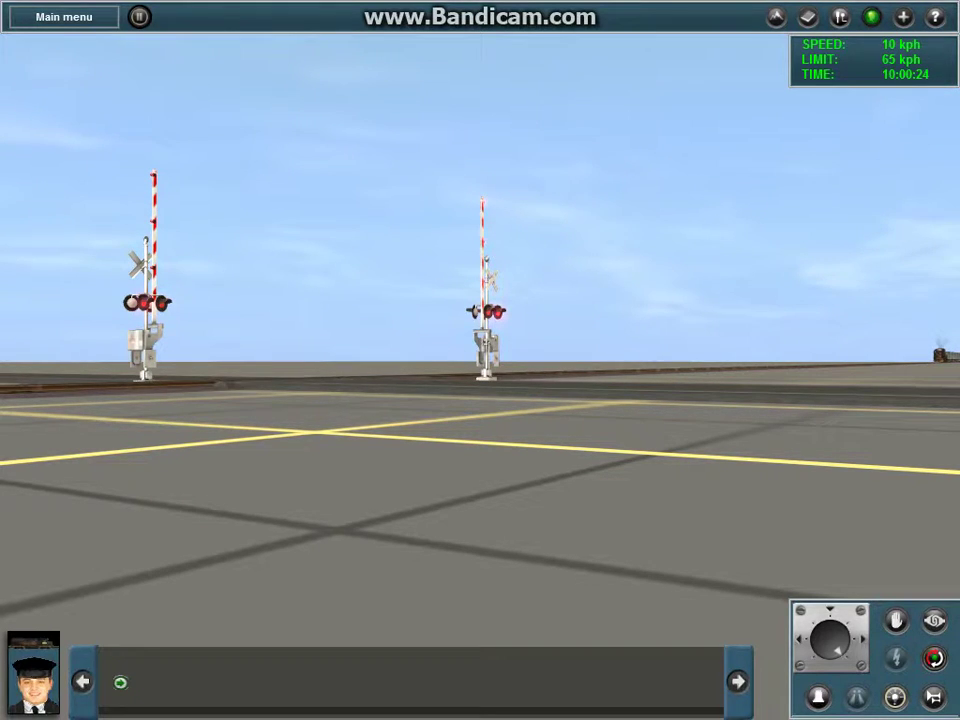
pyautogui.press('Up')
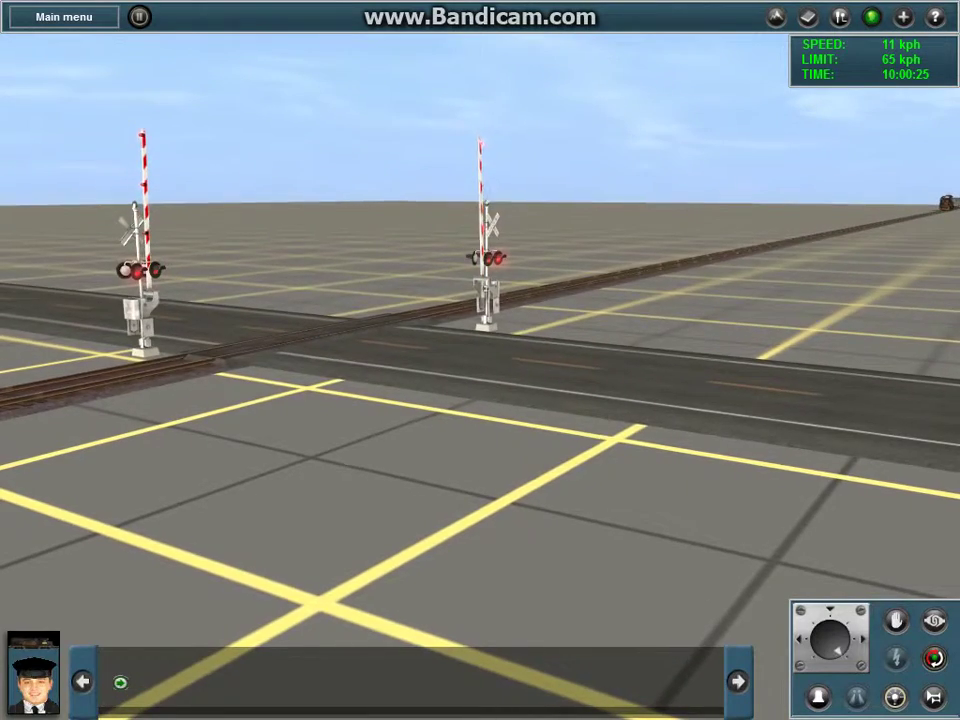
# Step: Examine the moving crossing gates from ground level and from the other side of the road
pyautogui.press('Down')
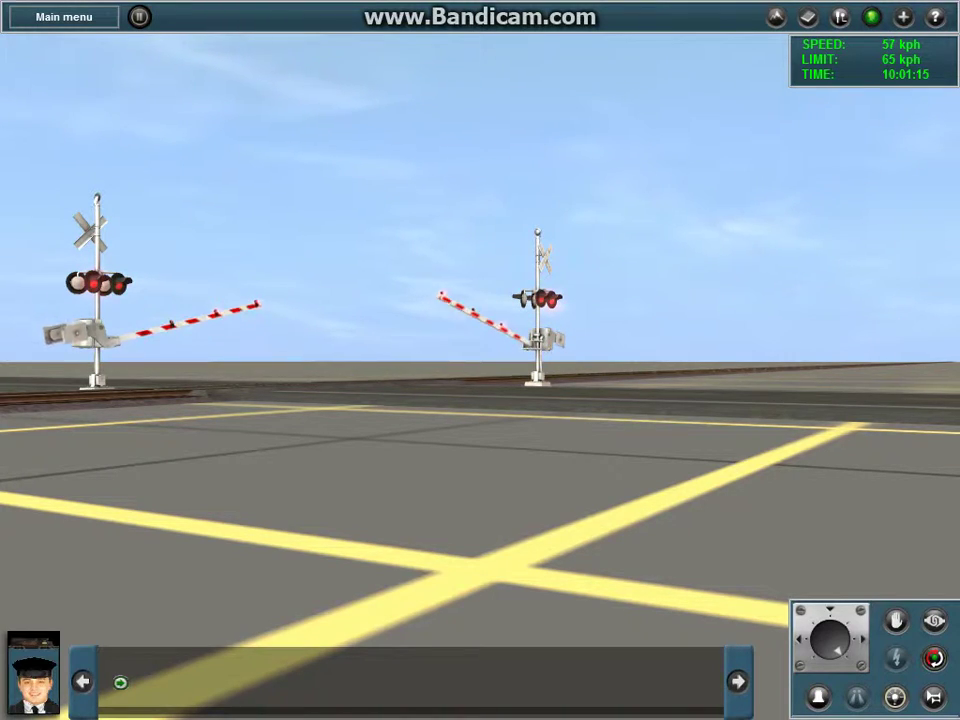
pyautogui.press('Left')
pyautogui.press('Up')
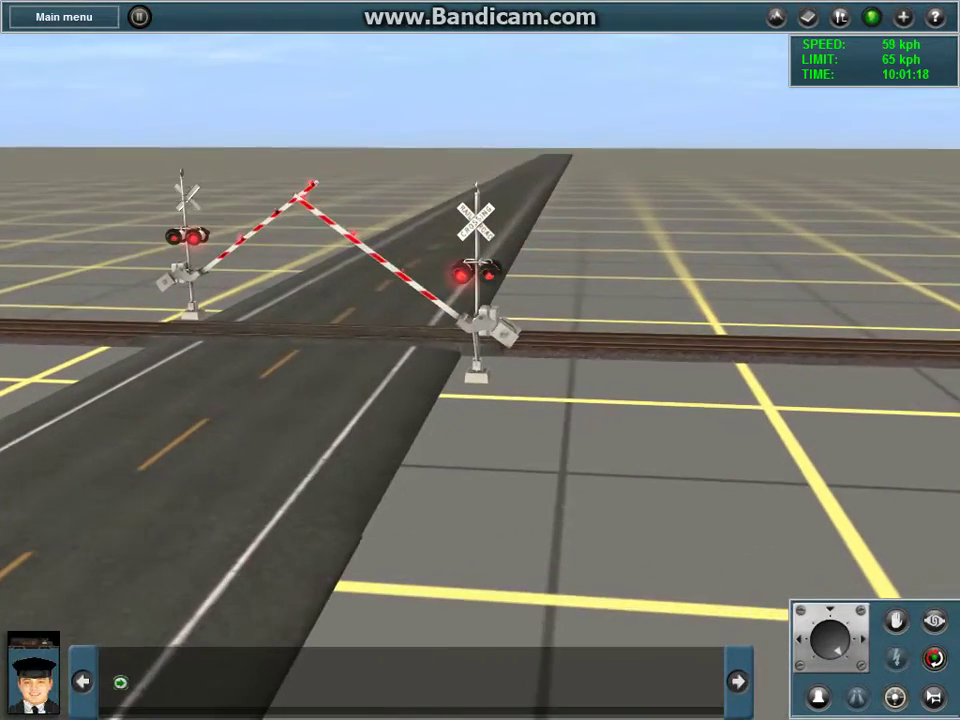
pyautogui.moveTo(490, 400)
pyautogui.mouseDown(button='right')
pyautogui.moveTo(497, 456)
pyautogui.moveTo(265, 410)
pyautogui.mouseUp(button='right')
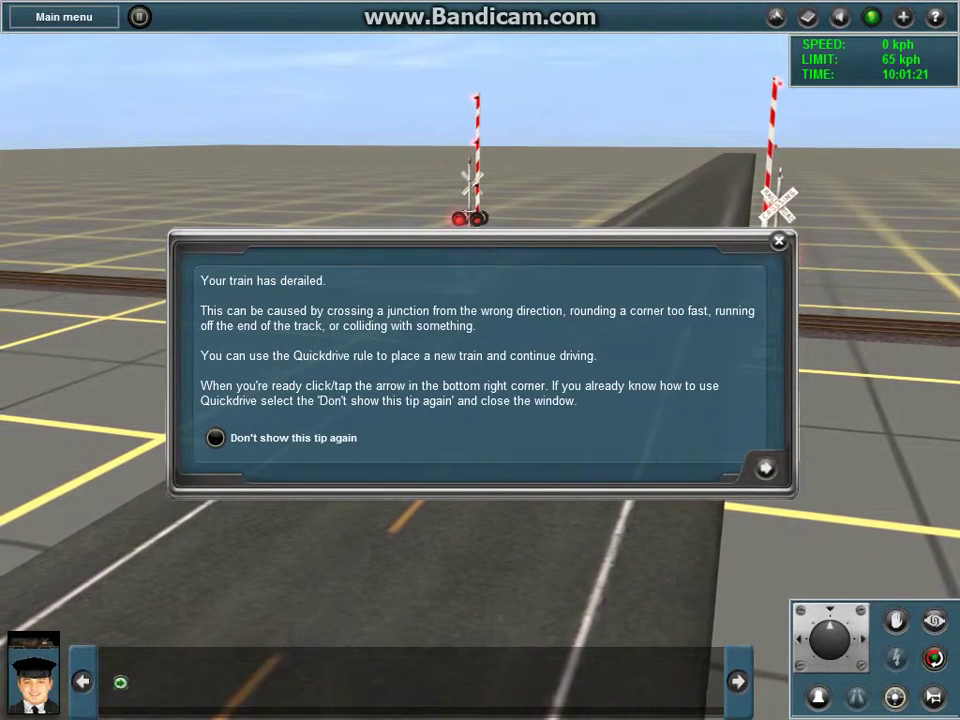
# Step: Page through and dismiss the derailment and Quickdrive tips, and check the gates at the crossing again
pyautogui.click(766, 468)
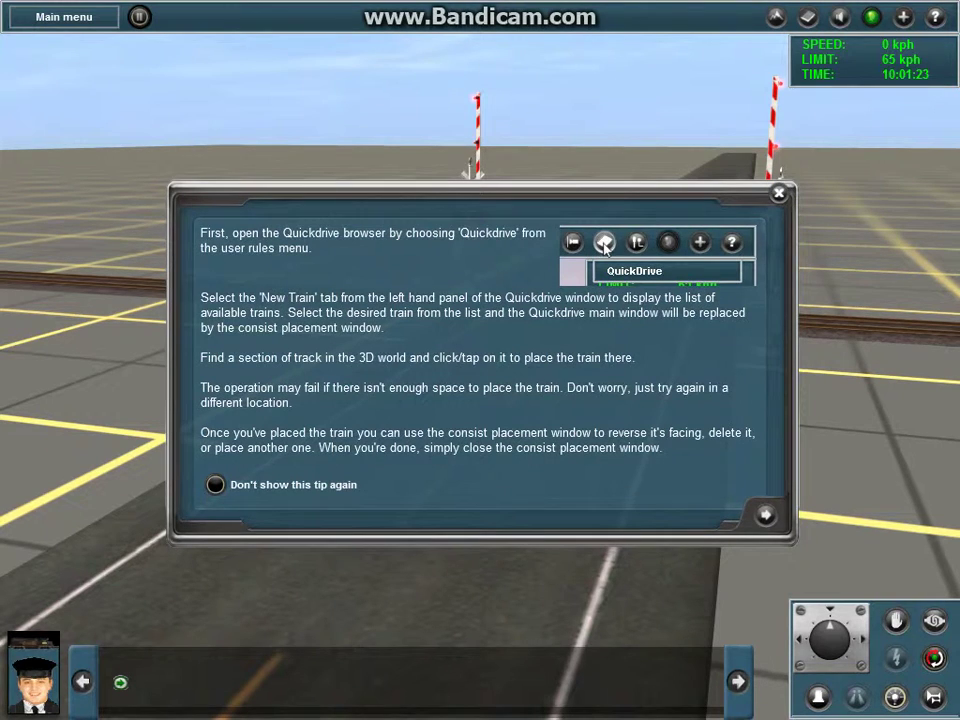
pyautogui.click(766, 515)
pyautogui.click(766, 468)
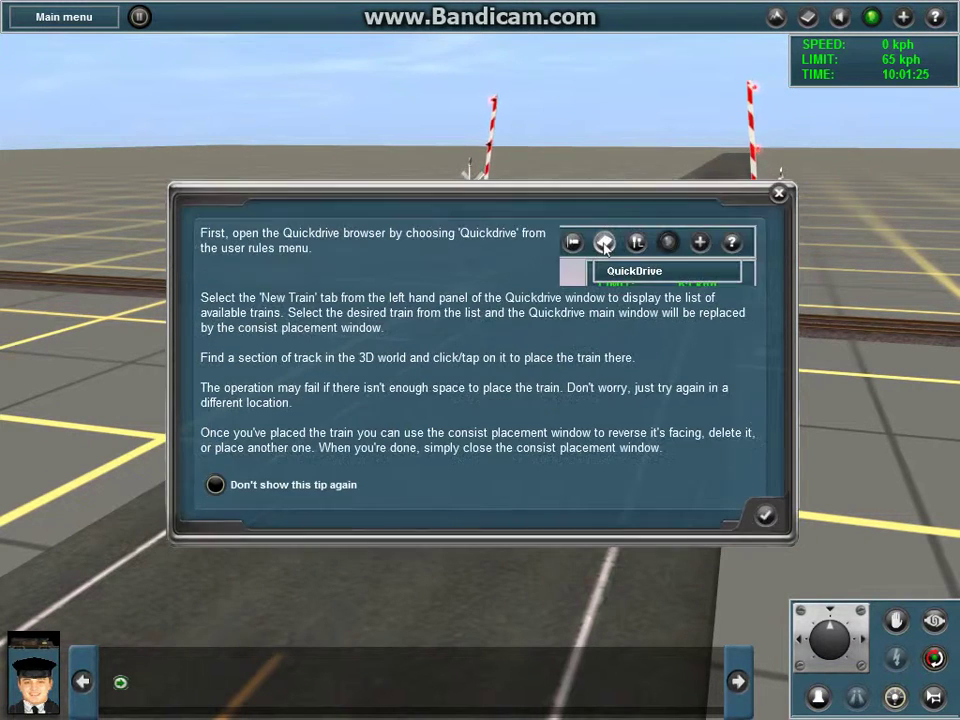
pyautogui.click(766, 515)
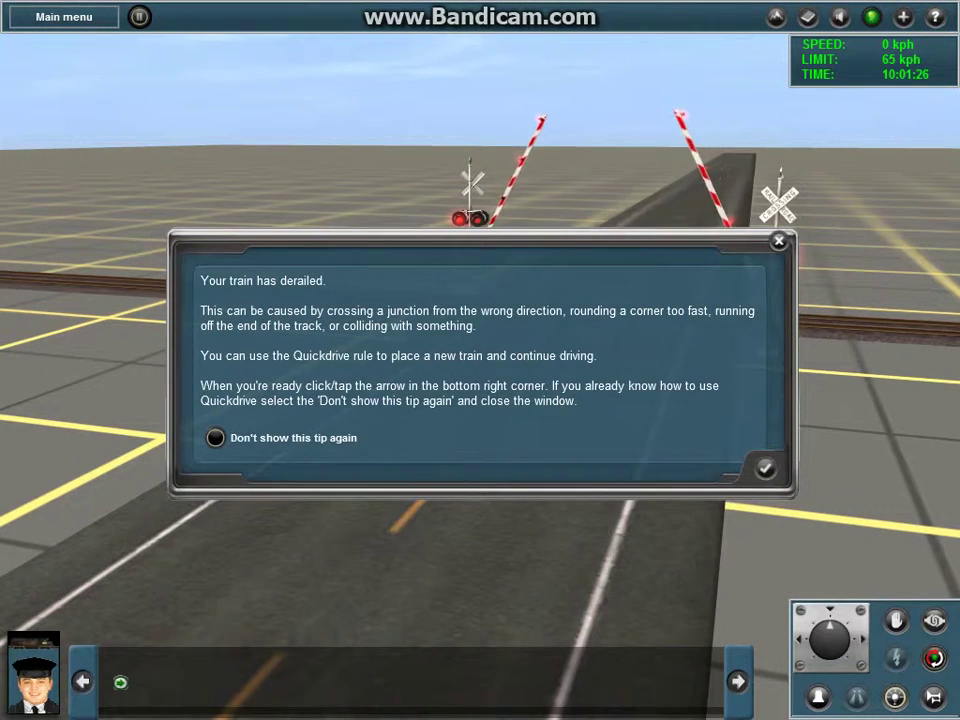
pyautogui.click(779, 240)
pyautogui.moveTo(660, 300)
pyautogui.mouseDown(button='right')
pyautogui.moveTo(577, 326)
pyautogui.moveTo(534, 353)
pyautogui.moveTo(323, 347)
pyautogui.moveTo(555, 269)
pyautogui.moveTo(81, 390)
pyautogui.moveTo(874, 386)
pyautogui.moveTo(720, 428)
pyautogui.mouseUp(button='right')
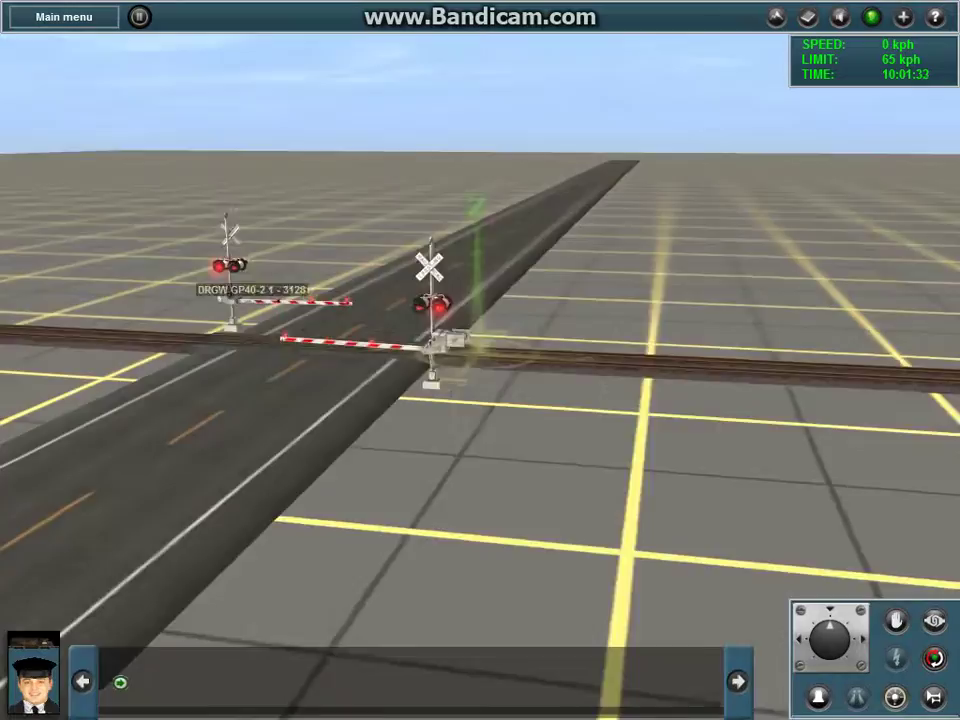